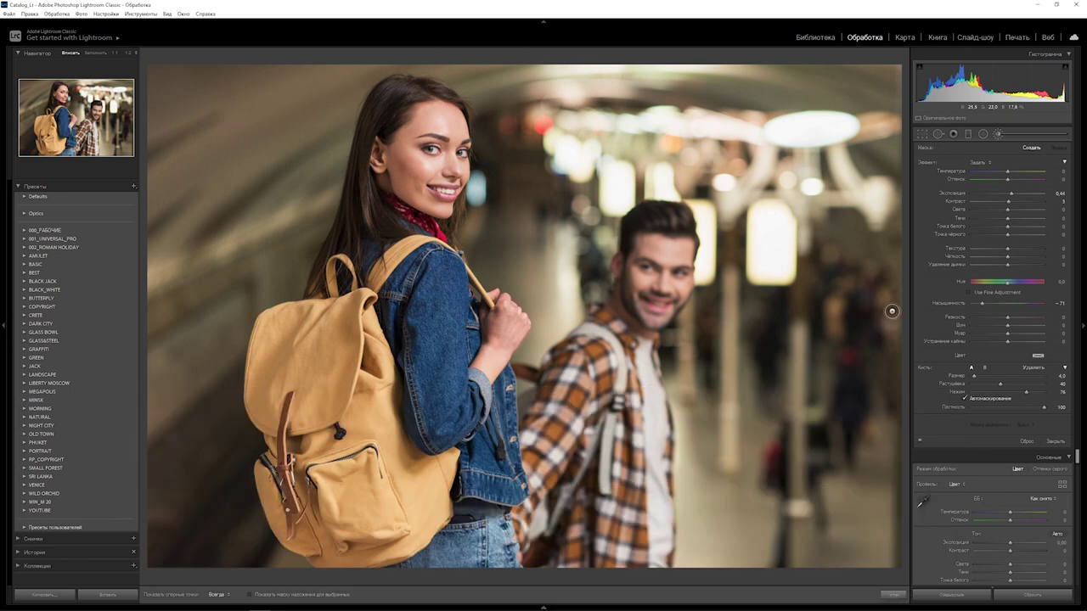
# - Close the Adjustment Brush panel so the Basic tone settings show again
pyautogui.press('k')
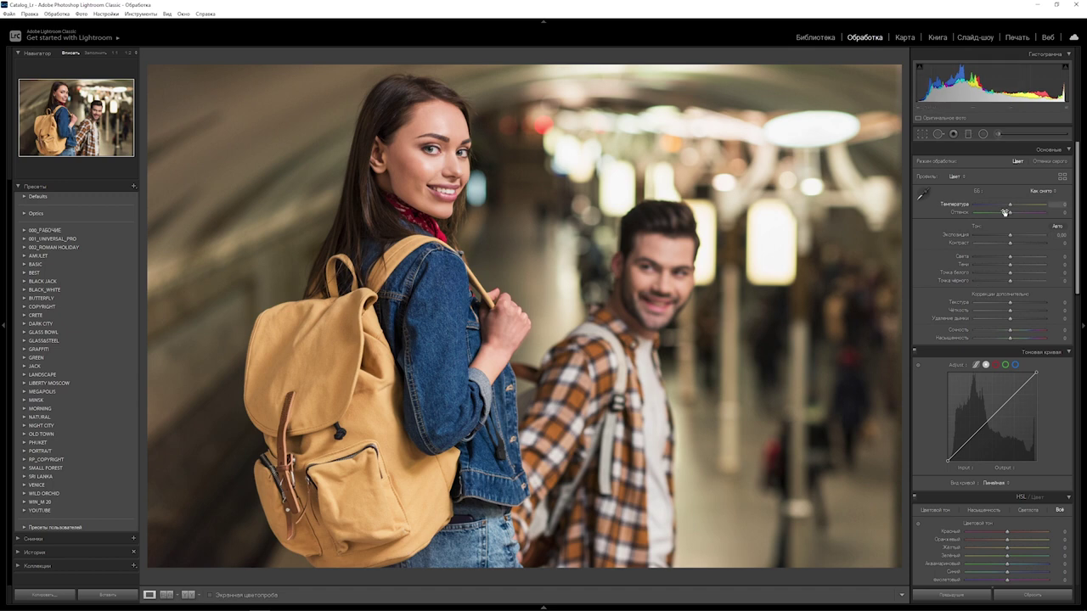
# - Cool the white balance to Temperature -16 with a Tint of +4
pyautogui.moveTo(1010, 206); pyautogui.dragTo(1004, 207)
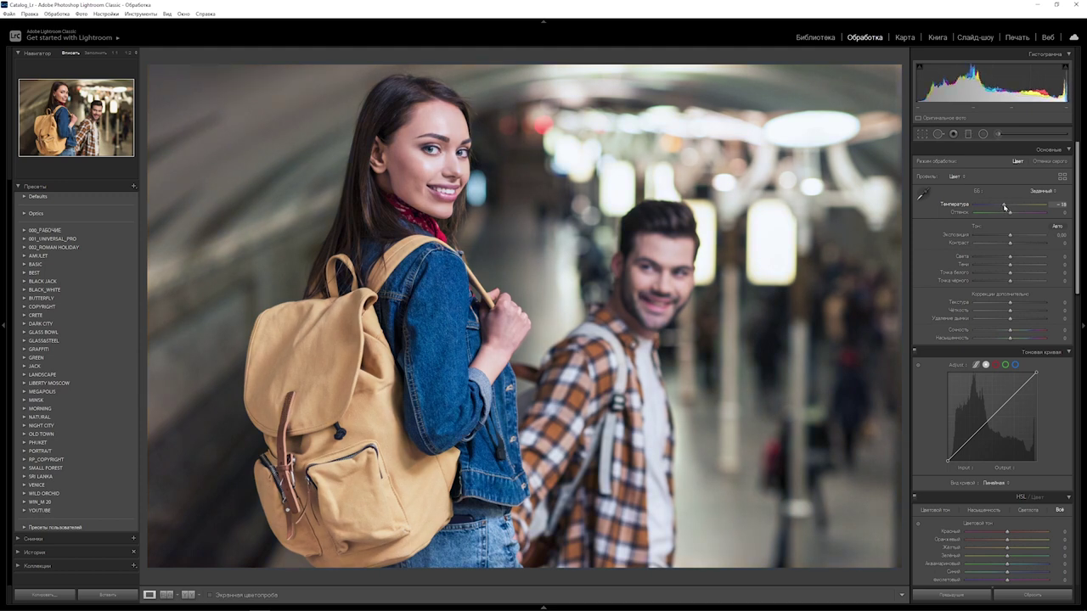
pyautogui.moveTo(1004, 207); pyautogui.dragTo(1005, 208)
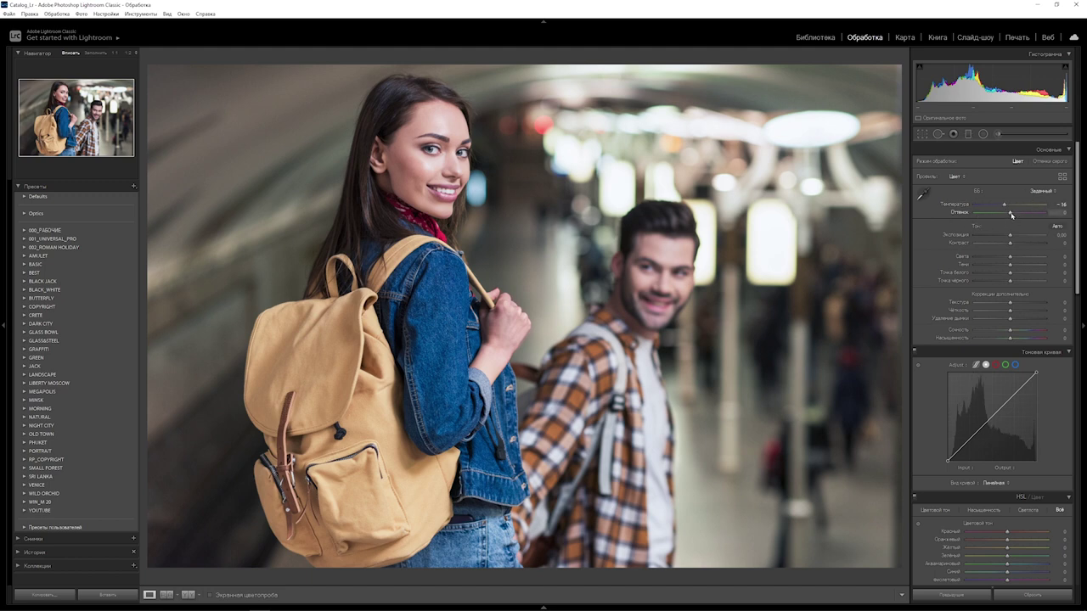
pyautogui.moveTo(1011, 214); pyautogui.dragTo(1012, 215)
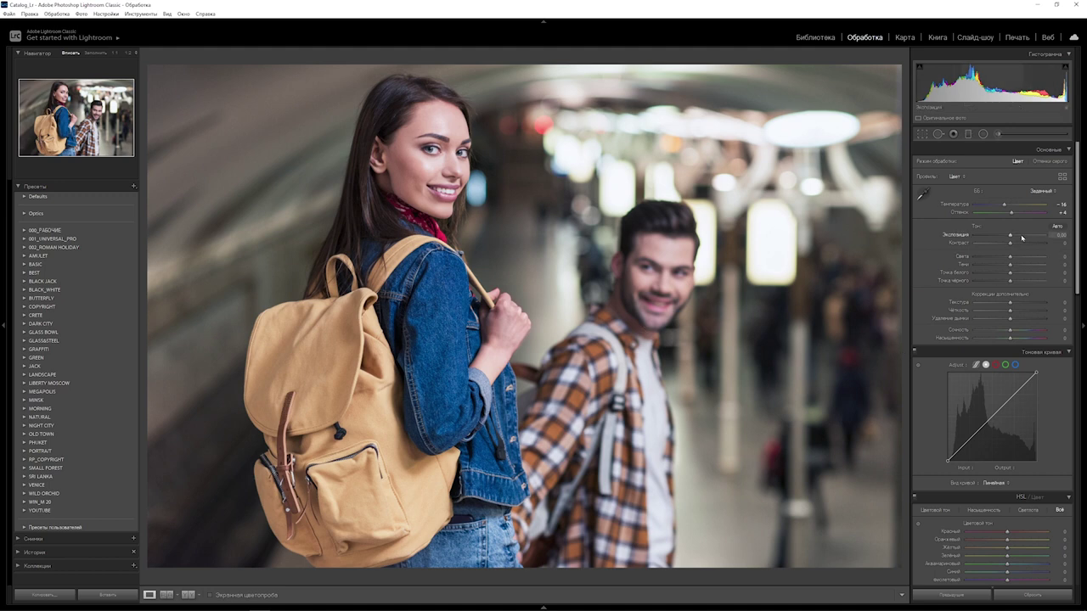
# - Set Exposure -0.30, Highlights -54, Shadows +55 and Texture -13
pyautogui.click(1058, 235)
pyautogui.write('-0.3')
pyautogui.press('Return')
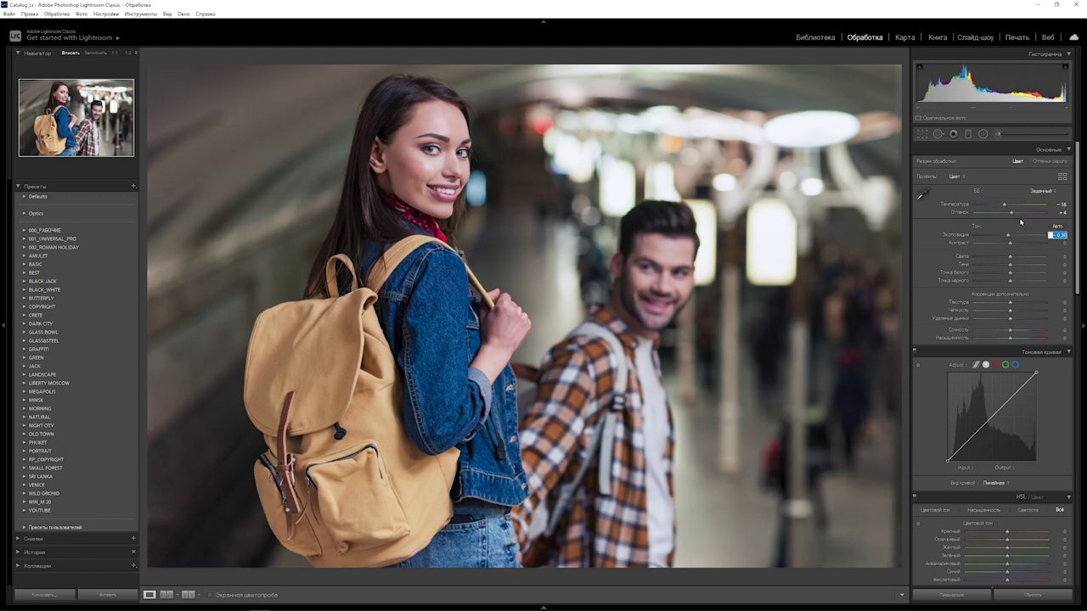
pyautogui.moveTo(1011, 259)
pyautogui.mouseDown()
pyautogui.moveTo(974, 257)
pyautogui.moveTo(992, 256)
pyautogui.mouseUp()
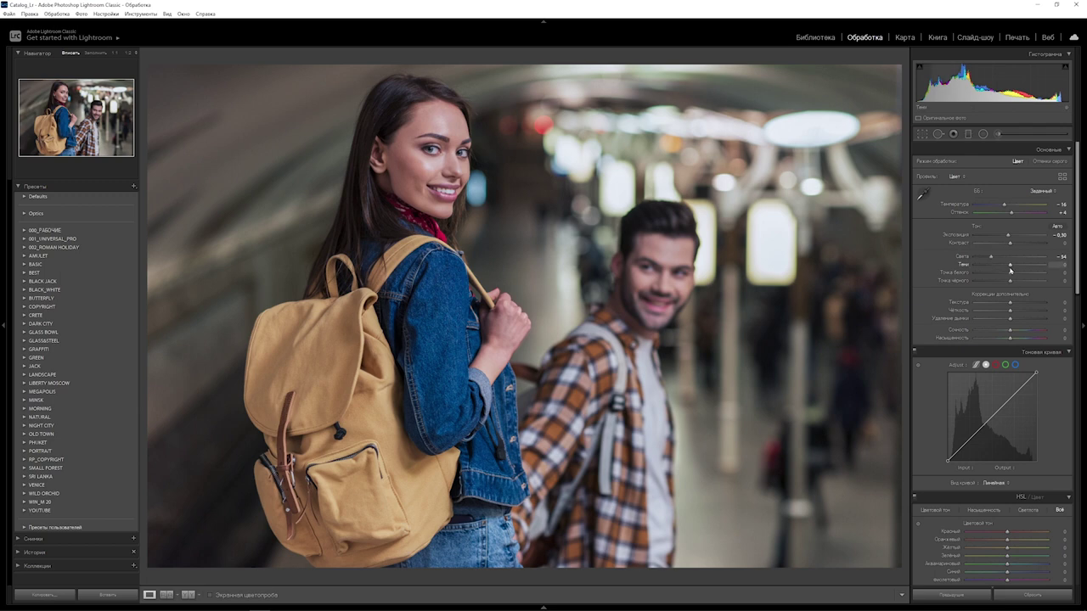
pyautogui.moveTo(1010, 266); pyautogui.dragTo(1030, 264)
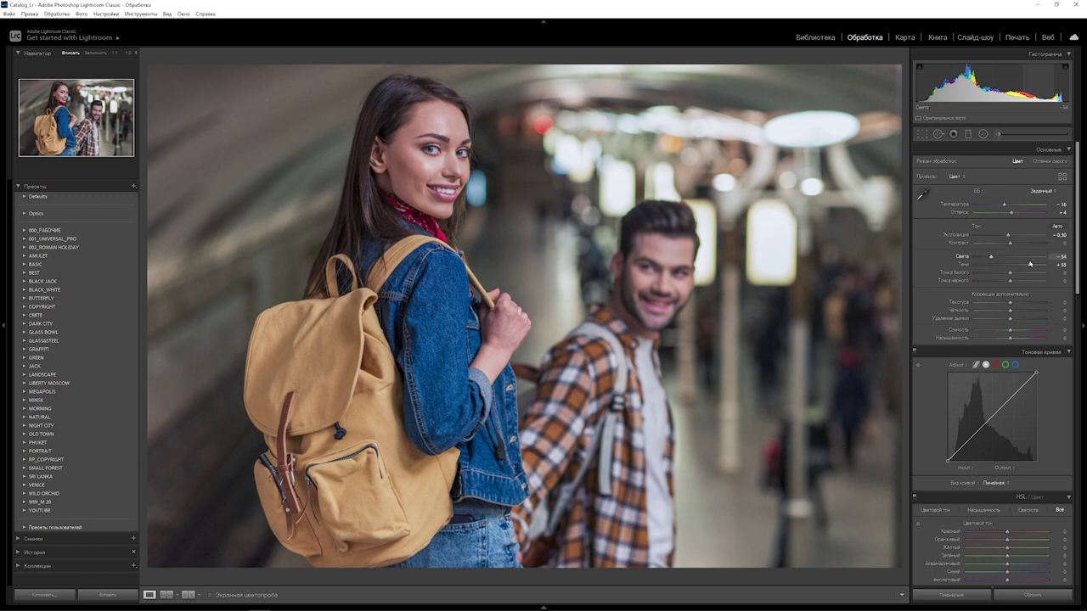
pyautogui.moveTo(1009, 306); pyautogui.dragTo(1008, 307)
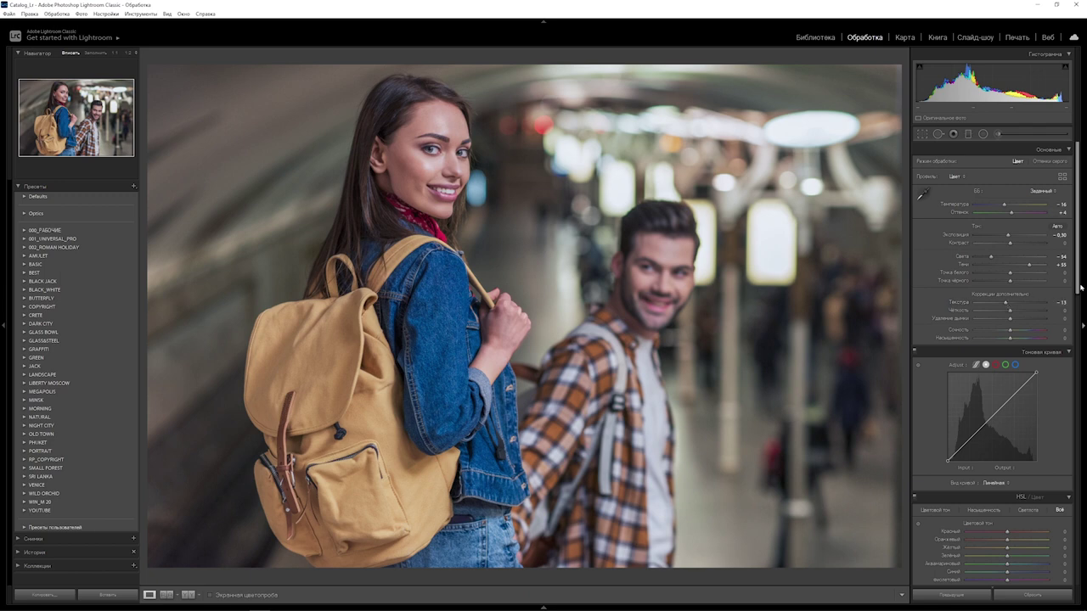
# - In HSL, shift Red hue to +5 and lower Red saturation to -14
pyautogui.moveTo(1076, 289); pyautogui.dragTo(1077, 395)
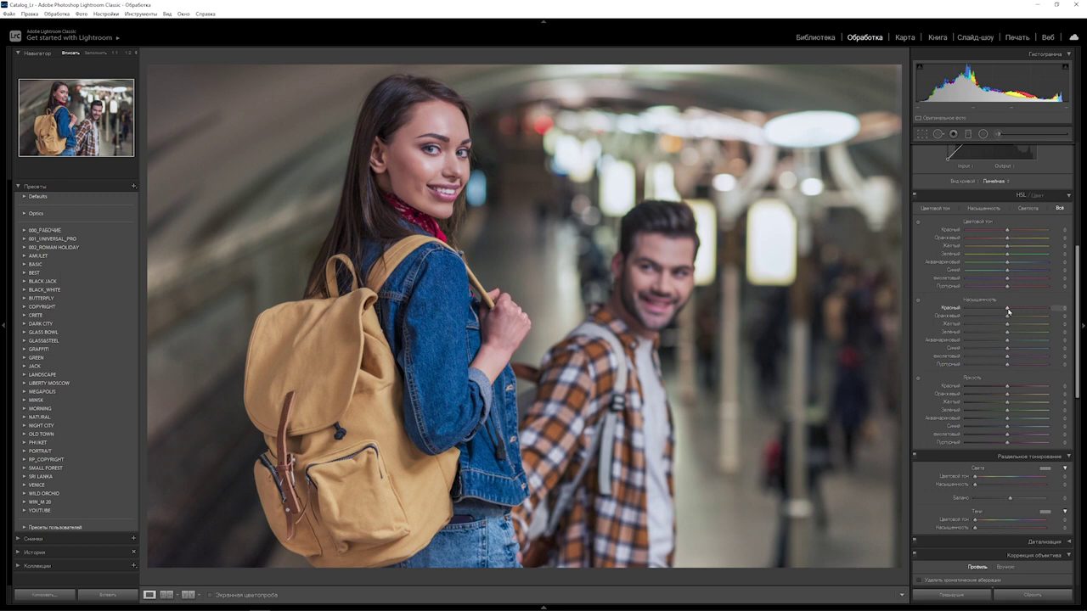
pyautogui.moveTo(1007, 307)
pyautogui.mouseDown()
pyautogui.moveTo(1049, 307)
pyautogui.moveTo(1033, 310)
pyautogui.mouseUp()
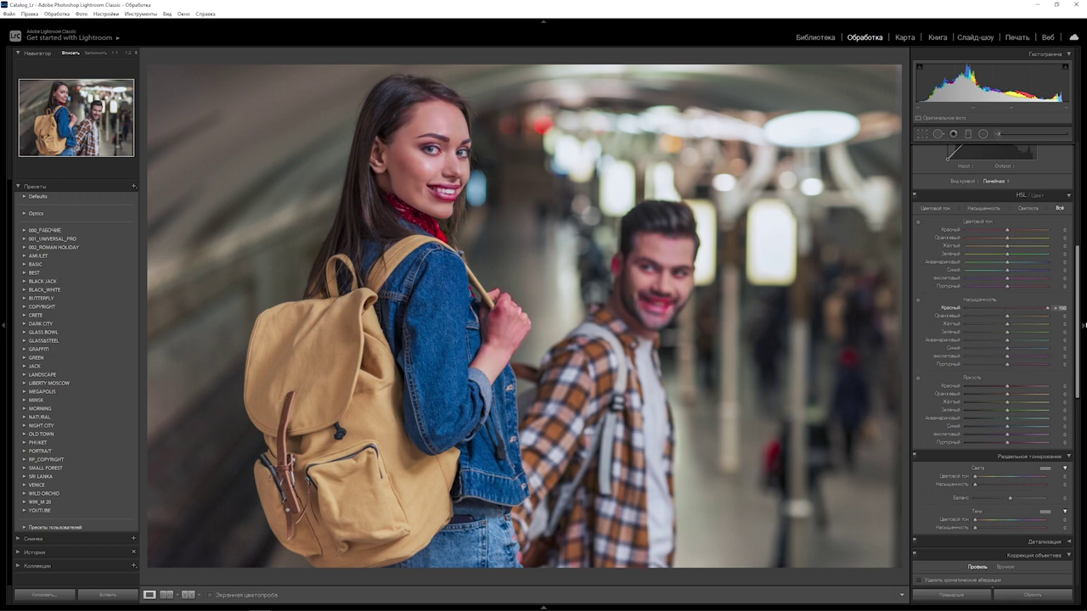
pyautogui.doubleClick(1032, 308)
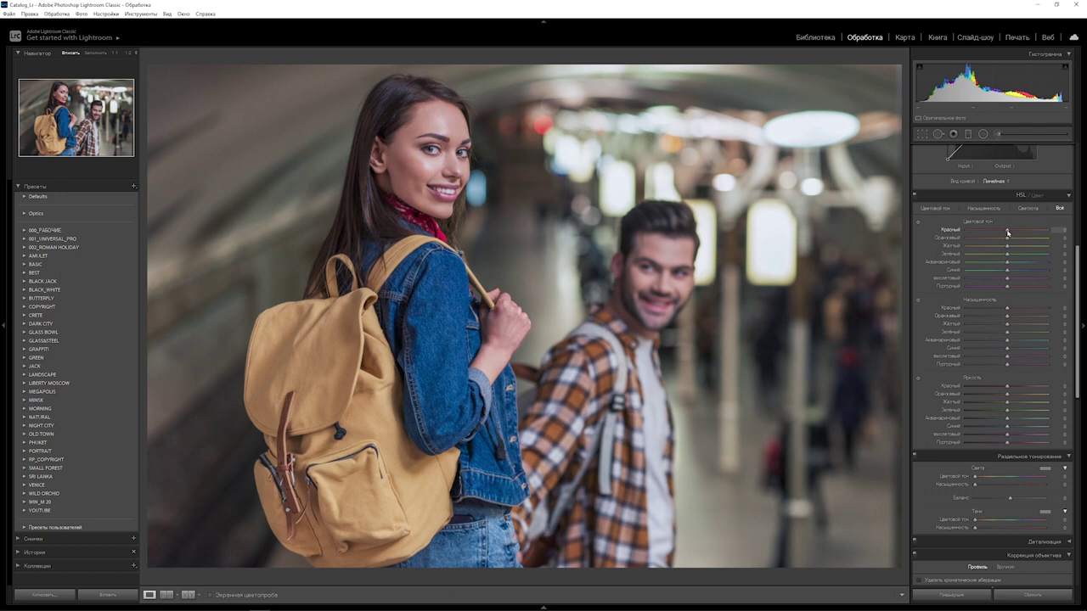
pyautogui.moveTo(1008, 231); pyautogui.dragTo(1009, 231)
pyautogui.moveTo(1006, 310); pyautogui.dragTo(1001, 311)
# - Set Orange hue -6 and Orange luminance -13, and reset Yellow saturation
pyautogui.moveTo(1008, 240); pyautogui.dragTo(1005, 241)
pyautogui.moveTo(1006, 397); pyautogui.dragTo(999, 396)
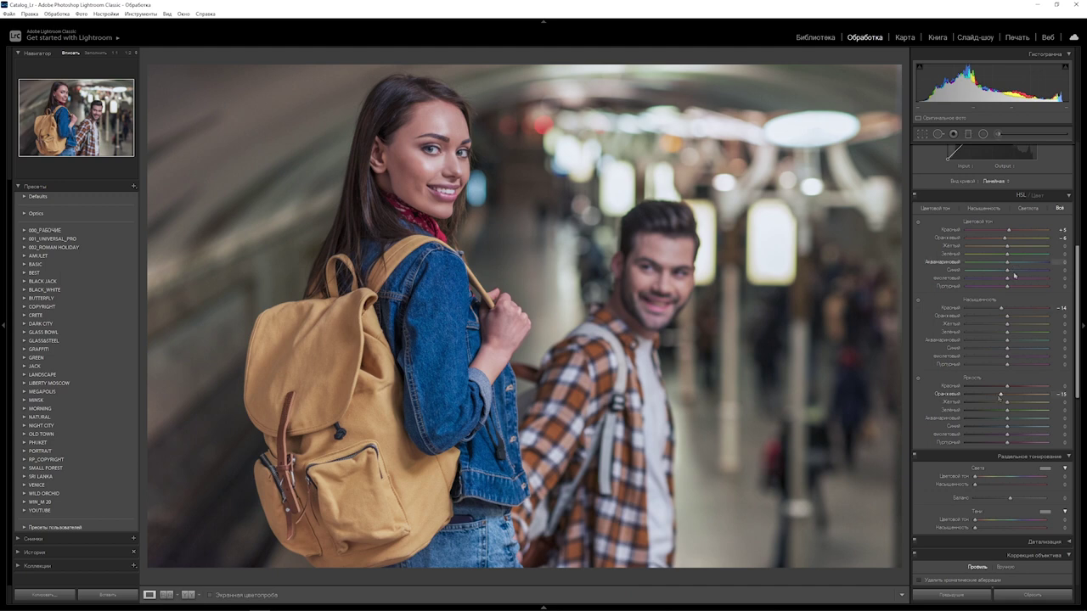
pyautogui.moveTo(1007, 324)
pyautogui.mouseDown()
pyautogui.moveTo(958, 329)
pyautogui.moveTo(1085, 340)
pyautogui.moveTo(1007, 345)
pyautogui.moveTo(1049, 341)
pyautogui.mouseUp()
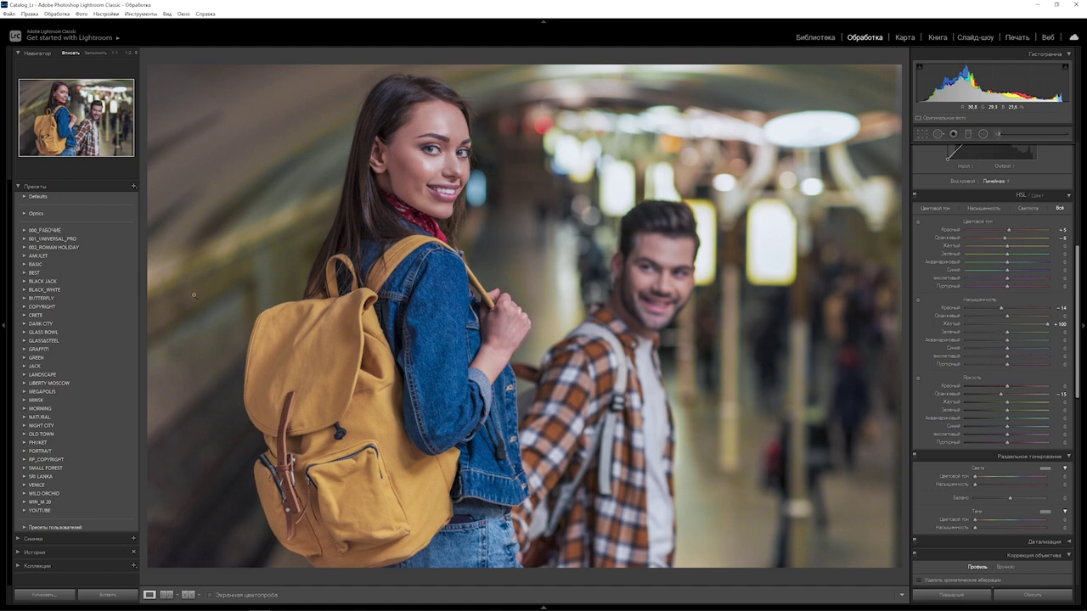
pyautogui.doubleClick(1049, 325)
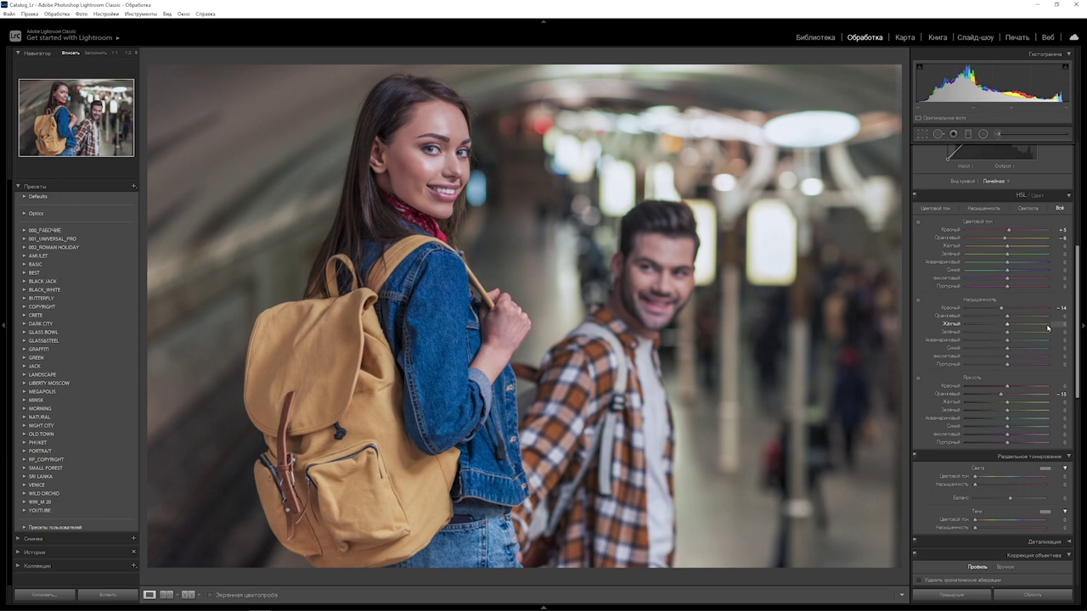
# - Drop Green saturation to -100 and Yellow saturation to -57
pyautogui.moveTo(1007, 332)
pyautogui.mouseDown()
pyautogui.moveTo(1057, 332)
pyautogui.moveTo(889, 348)
pyautogui.mouseUp()
pyautogui.moveTo(1007, 325)
pyautogui.mouseDown()
pyautogui.moveTo(986, 326)
pyautogui.moveTo(970, 343)
pyautogui.moveTo(1003, 363)
pyautogui.mouseUp()
pyautogui.doubleClick(1001, 340)
# - Shift Blue hue -13 and Violet hue -21, with Blue saturation -48 and Violet -52
pyautogui.moveTo(1007, 272); pyautogui.dragTo(1003, 273)
pyautogui.moveTo(1010, 352); pyautogui.dragTo(988, 348)
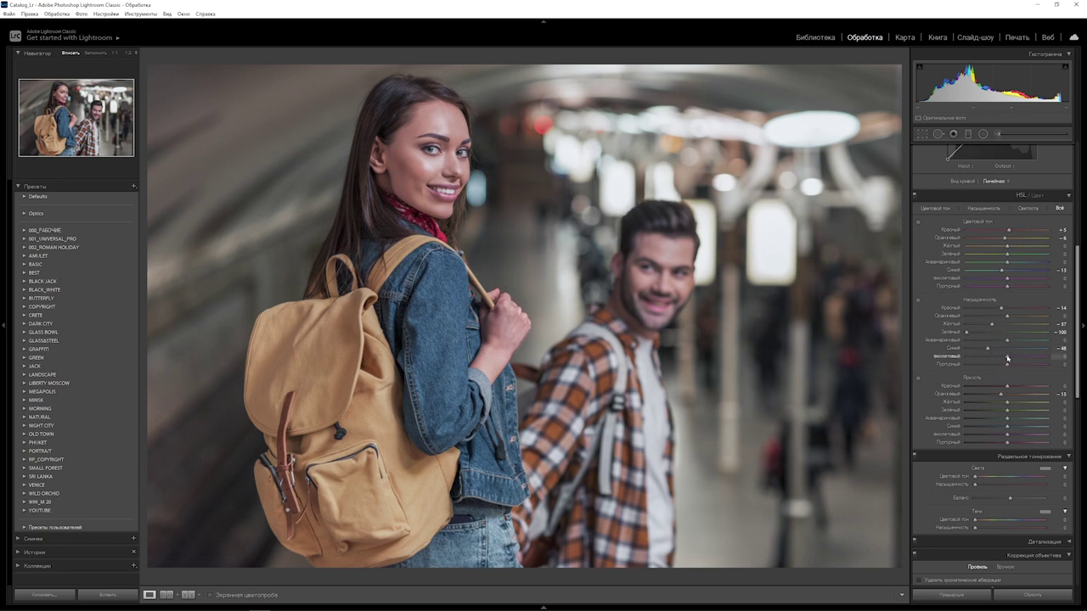
pyautogui.moveTo(1007, 357); pyautogui.dragTo(1061, 357)
pyautogui.moveTo(1007, 279)
pyautogui.mouseDown()
pyautogui.moveTo(999, 282)
pyautogui.moveTo(1034, 287)
pyautogui.mouseUp()
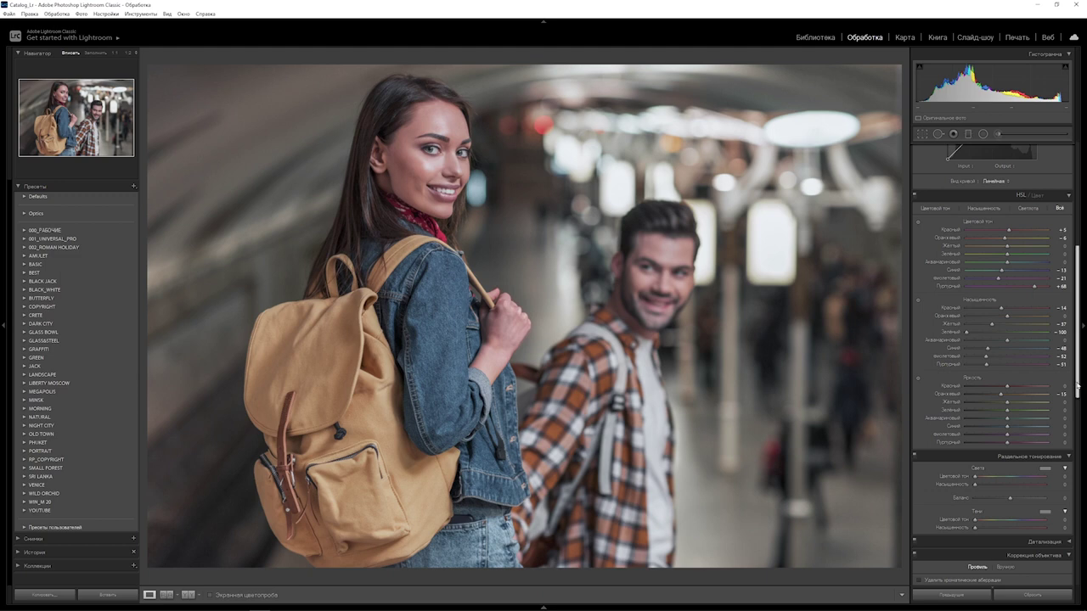
pyautogui.moveTo(1077, 387); pyautogui.dragTo(1083, 313)
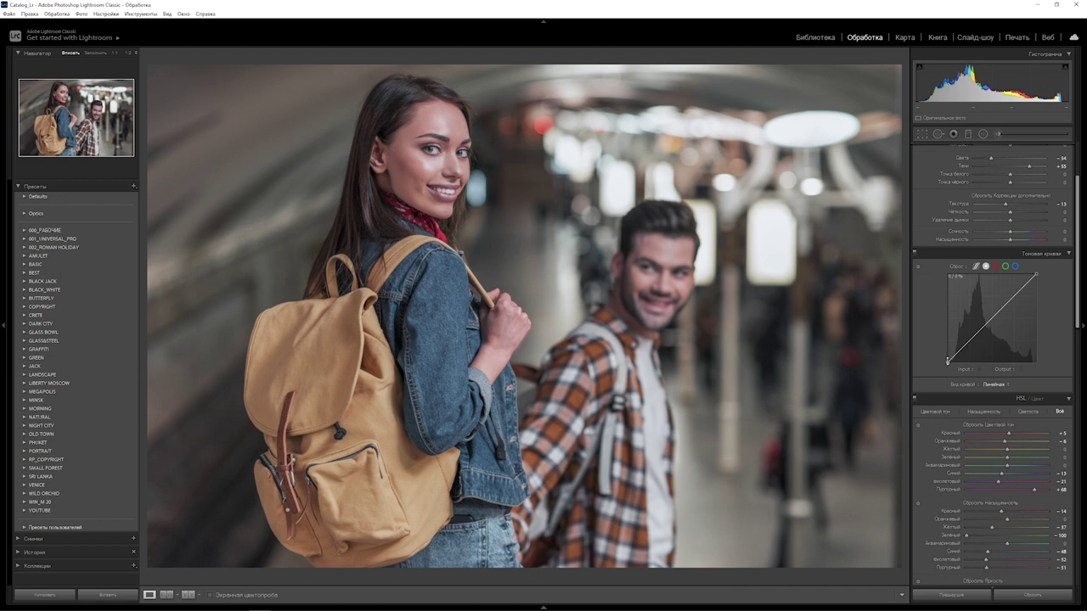
# - Lift the tone curve's black point for faded blacks and pull midtone and shadow points down
pyautogui.moveTo(949, 362); pyautogui.dragTo(922, 279)
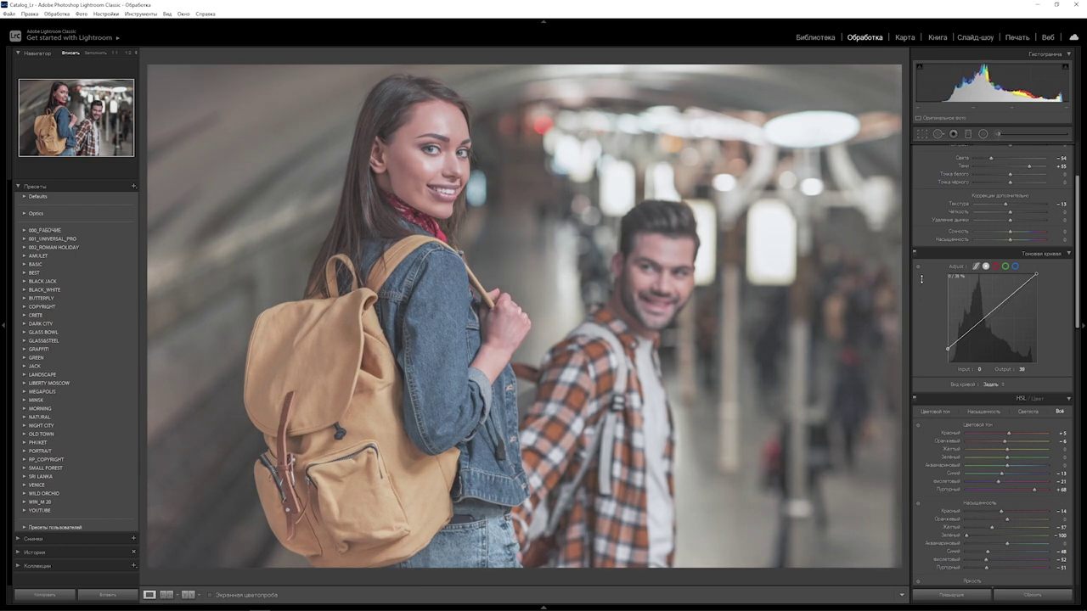
pyautogui.moveTo(921, 278); pyautogui.dragTo(921, 269)
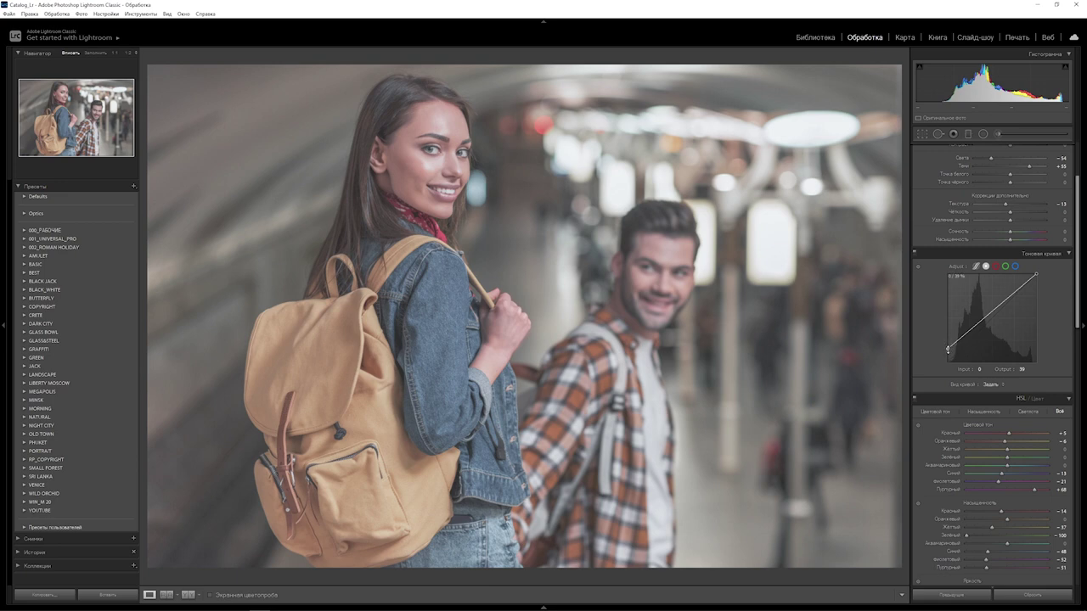
pyautogui.press('alt')
pyautogui.moveTo(990, 313); pyautogui.dragTo(991, 361)
pyautogui.press('alt')
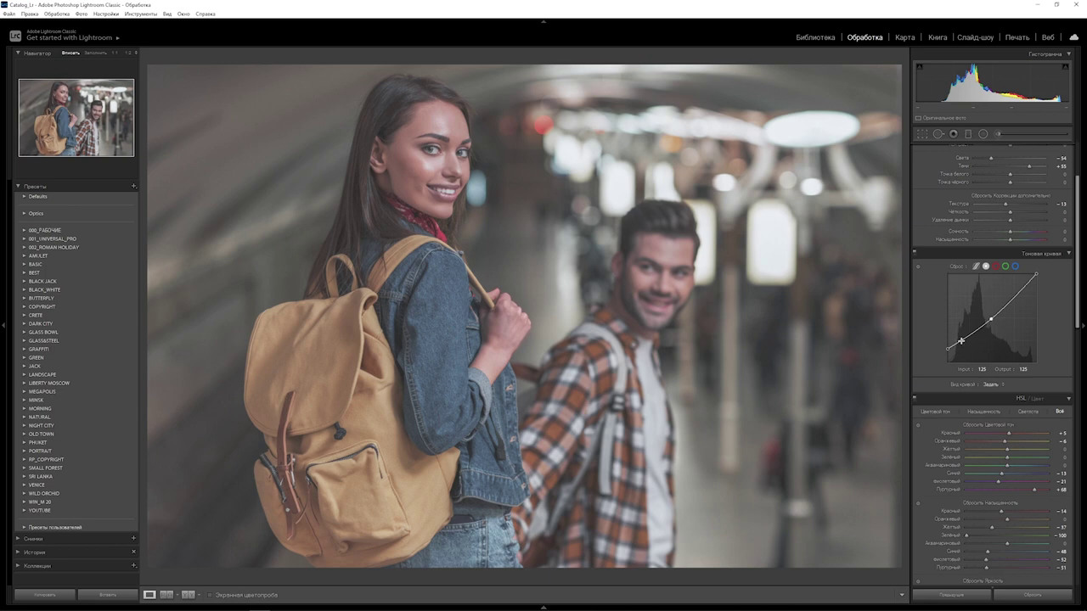
pyautogui.click(961, 341)
pyautogui.moveTo(962, 359); pyautogui.dragTo(967, 370)
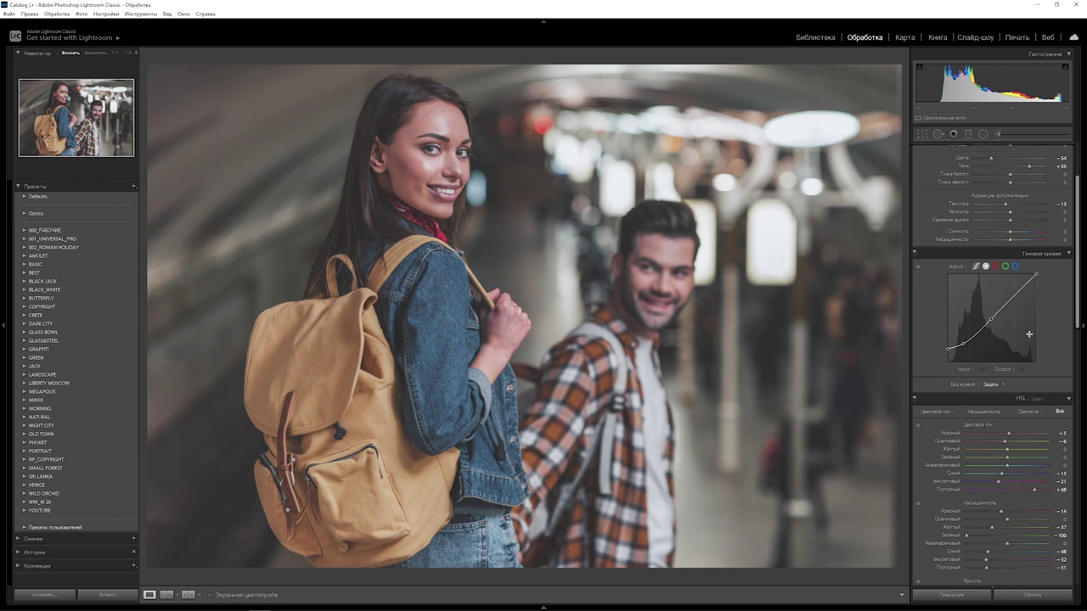
pyautogui.click(995, 267)
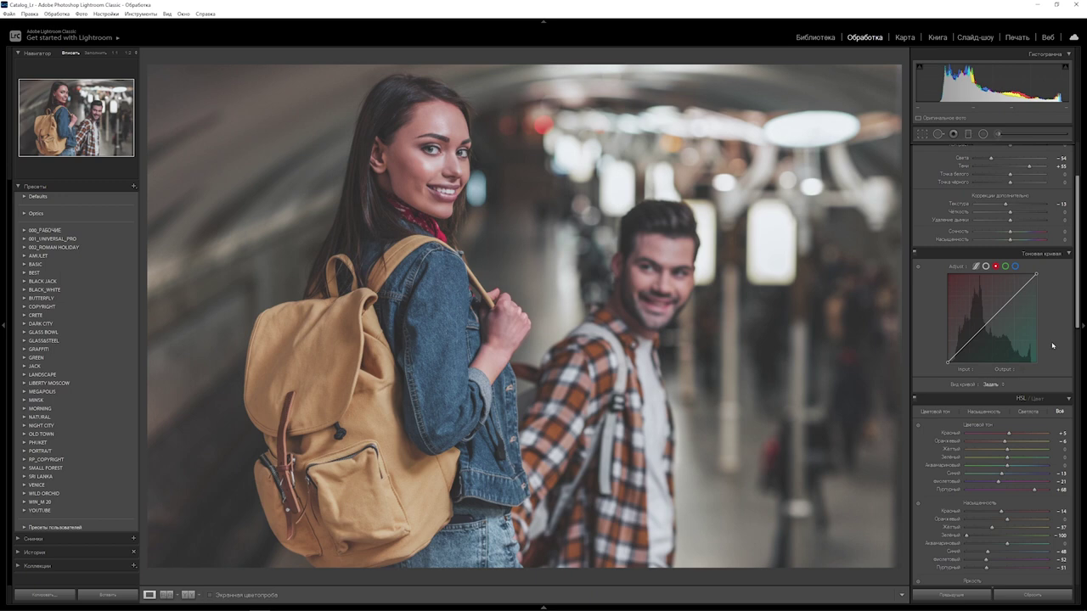
# - Anchor the red channel curve and pull its shadow point down
pyautogui.press('alt')
pyautogui.click(992, 318)
pyautogui.click(1015, 296)
pyautogui.click(999, 311)
pyautogui.click(999, 311)
pyautogui.press('alt')
pyautogui.click(959, 350)
pyautogui.moveTo(960, 359); pyautogui.dragTo(963, 379)
# - Anchor the green channel curve and set its shadow point to input 37, output 27
pyautogui.click(1005, 266)
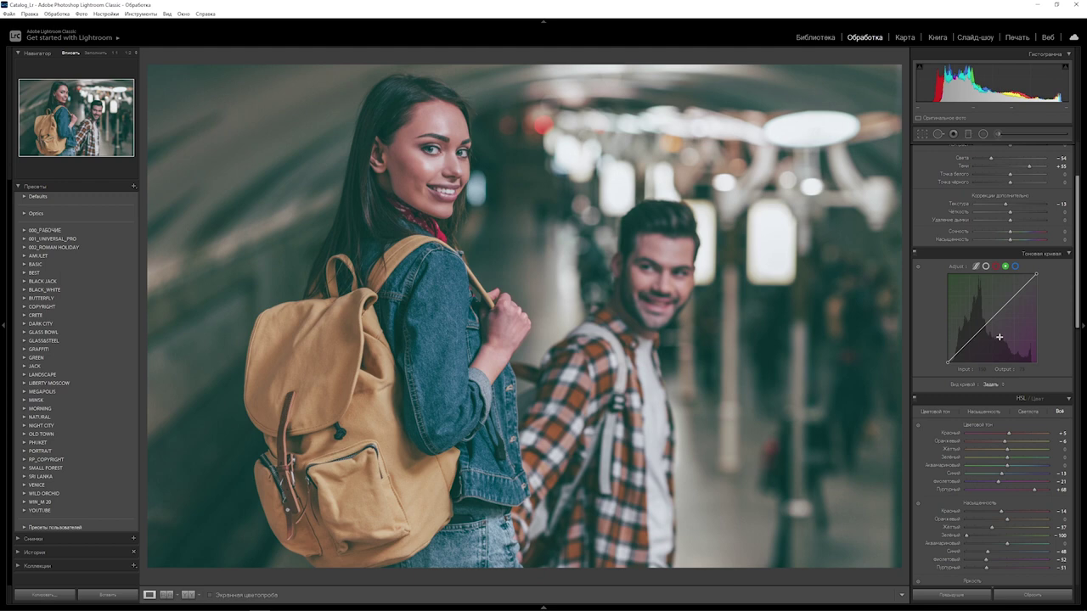
pyautogui.press('alt')
pyautogui.click(991, 318)
pyautogui.click(1014, 296)
pyautogui.click(999, 312)
pyautogui.click(960, 352)
pyautogui.moveTo(960, 355); pyautogui.dragTo(963, 390)
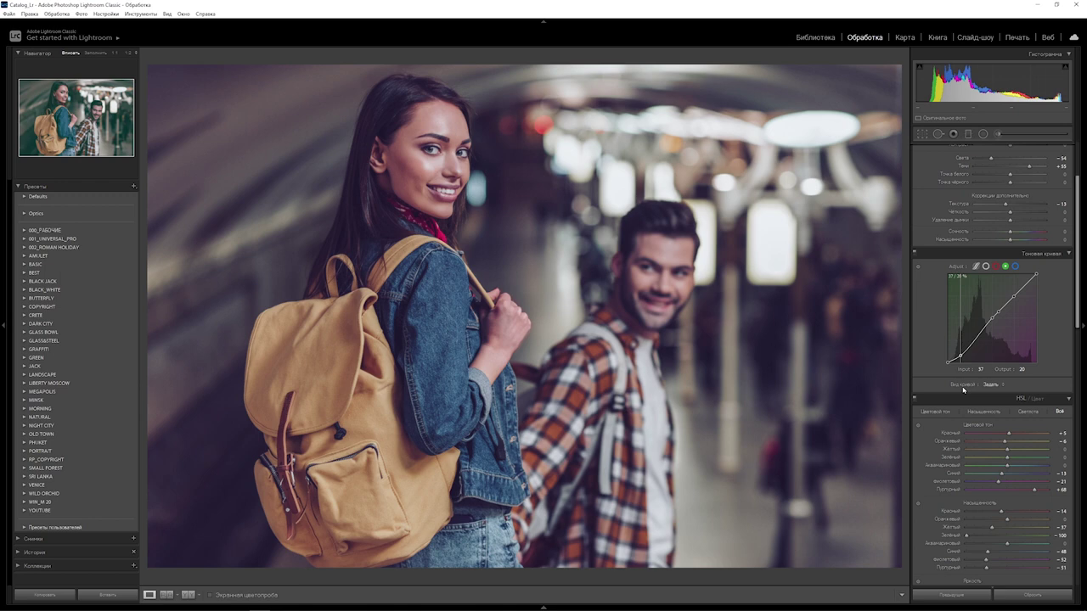
pyautogui.moveTo(963, 389); pyautogui.dragTo(964, 384)
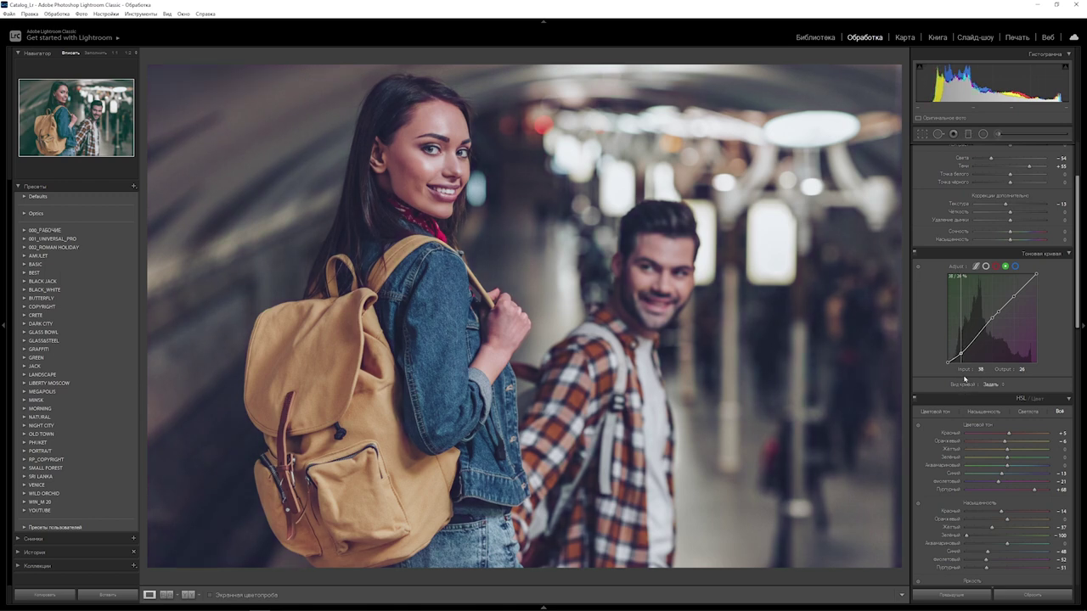
pyautogui.moveTo(964, 384); pyautogui.dragTo(964, 376)
# - Anchor the blue channel curve and pull input 24 down to output 17
pyautogui.click(1015, 266)
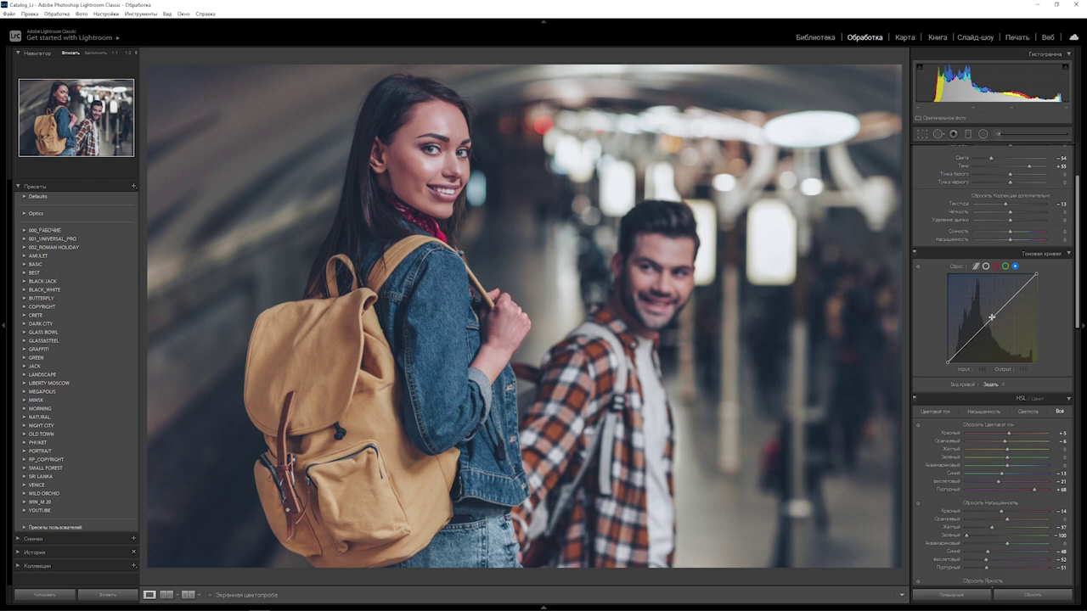
pyautogui.click(992, 318)
pyautogui.click(1013, 296)
pyautogui.click(997, 312)
pyautogui.click(955, 356)
pyautogui.moveTo(956, 367); pyautogui.dragTo(956, 375)
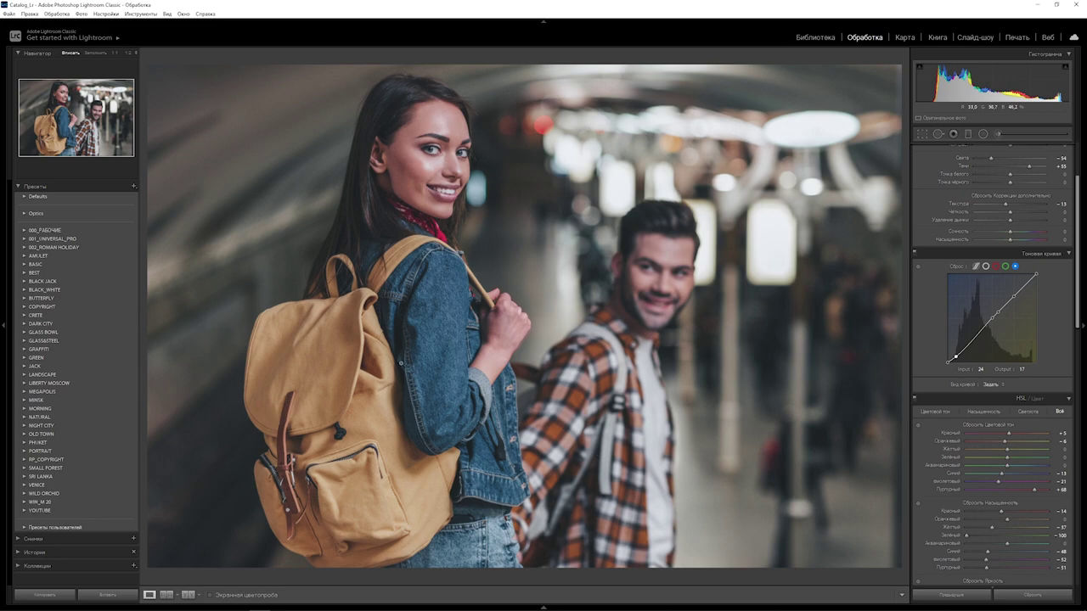
pyautogui.moveTo(401, 364)
pyautogui.mouseDown()
pyautogui.moveTo(464, 273)
pyautogui.moveTo(529, 296)
pyautogui.mouseUp()
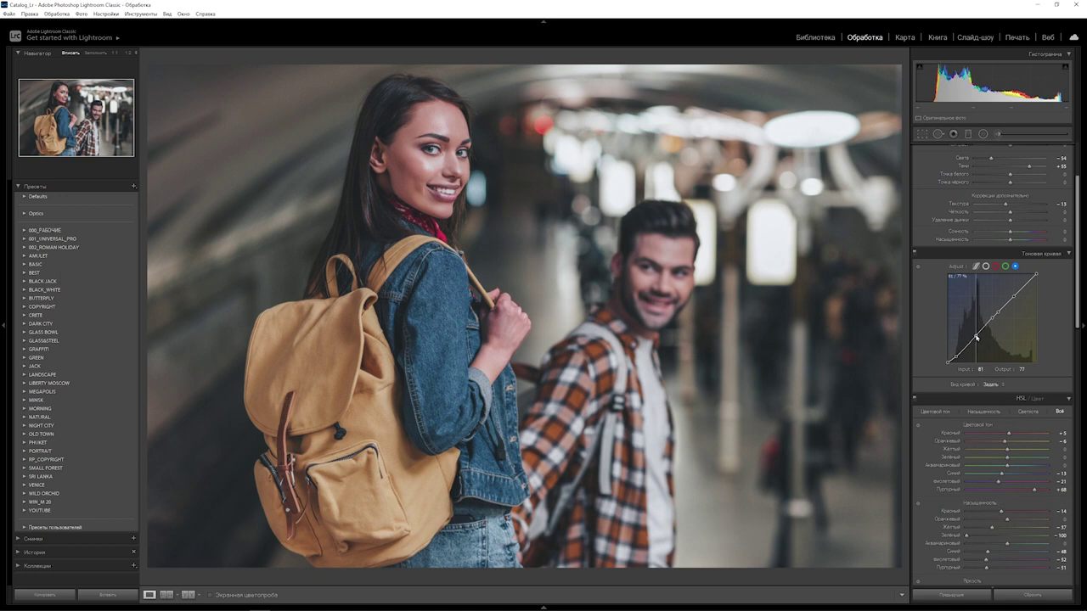
# - Add a curve point at input 80, output 82 and toggle the curve to compare
pyautogui.moveTo(976, 337); pyautogui.dragTo(975, 334)
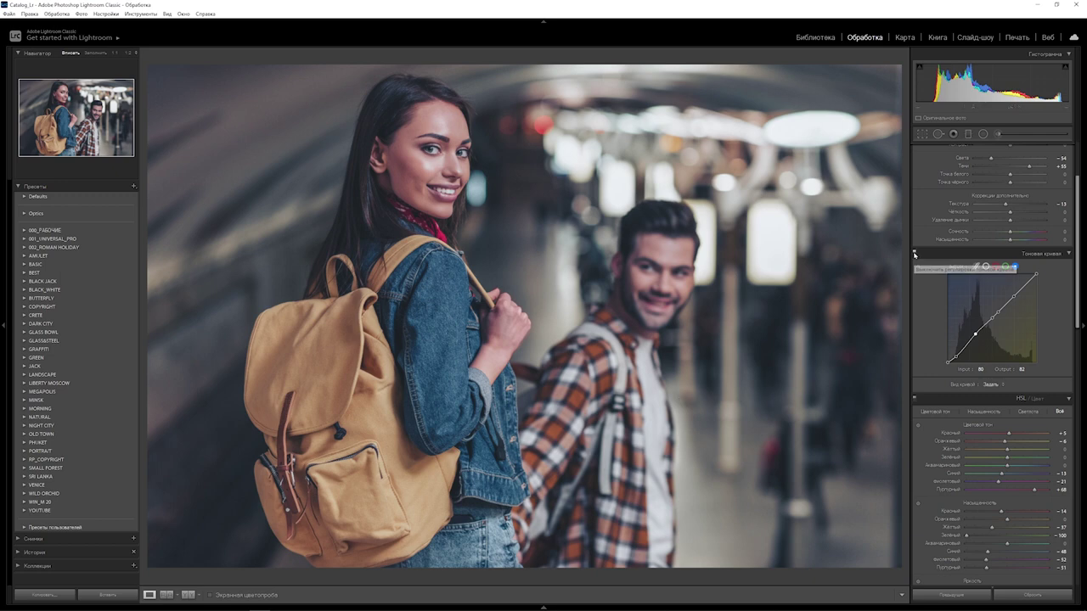
pyautogui.click(914, 253)
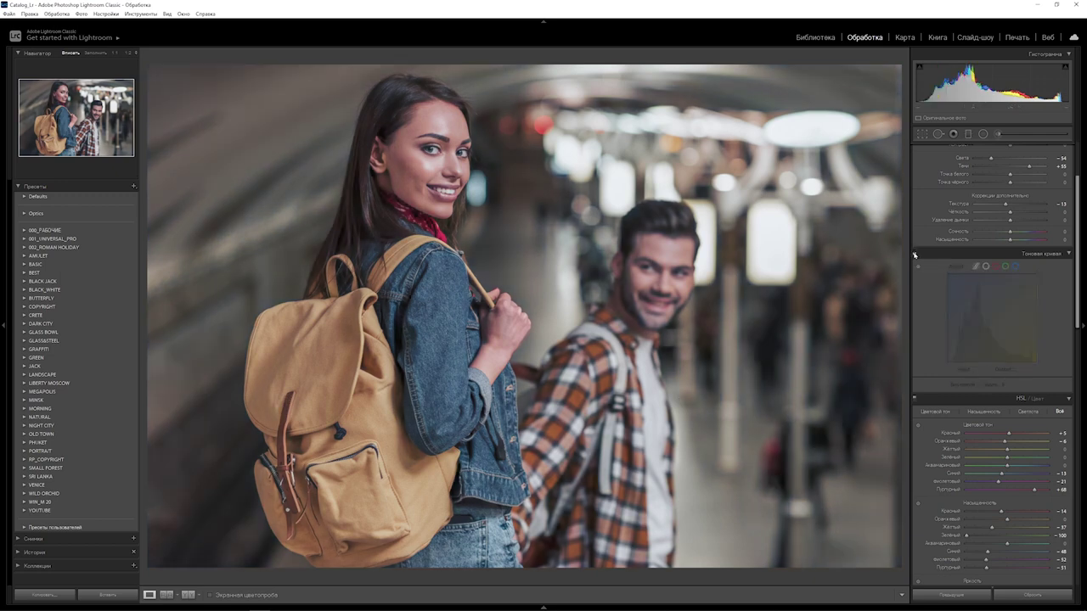
pyautogui.click(915, 253)
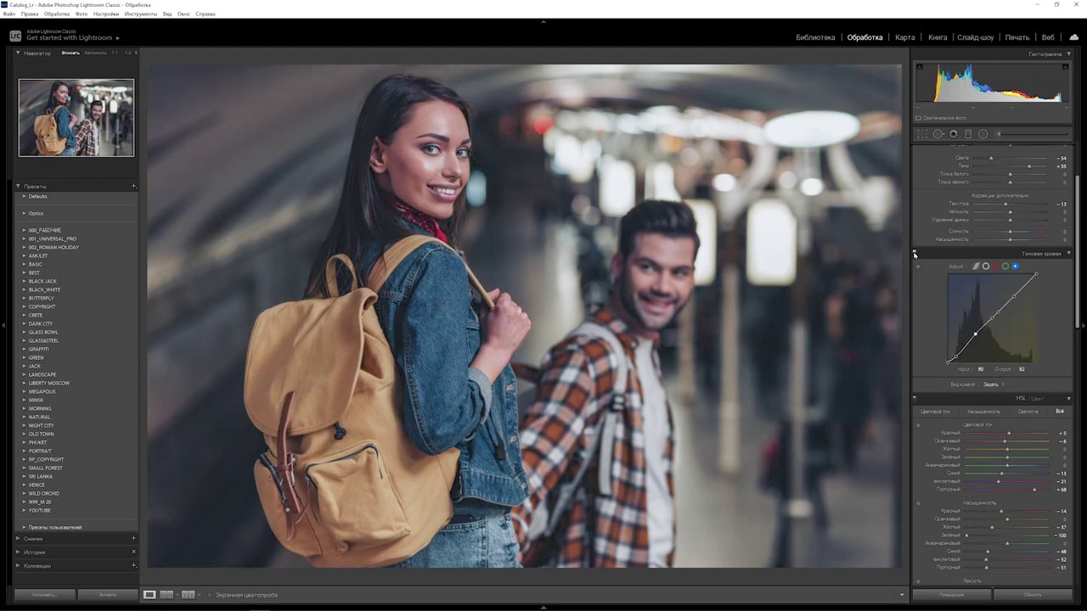
# - In the Basic panel, set Blacks to -14 and Contrast to -13
pyautogui.moveTo(1078, 240); pyautogui.dragTo(1079, 207)
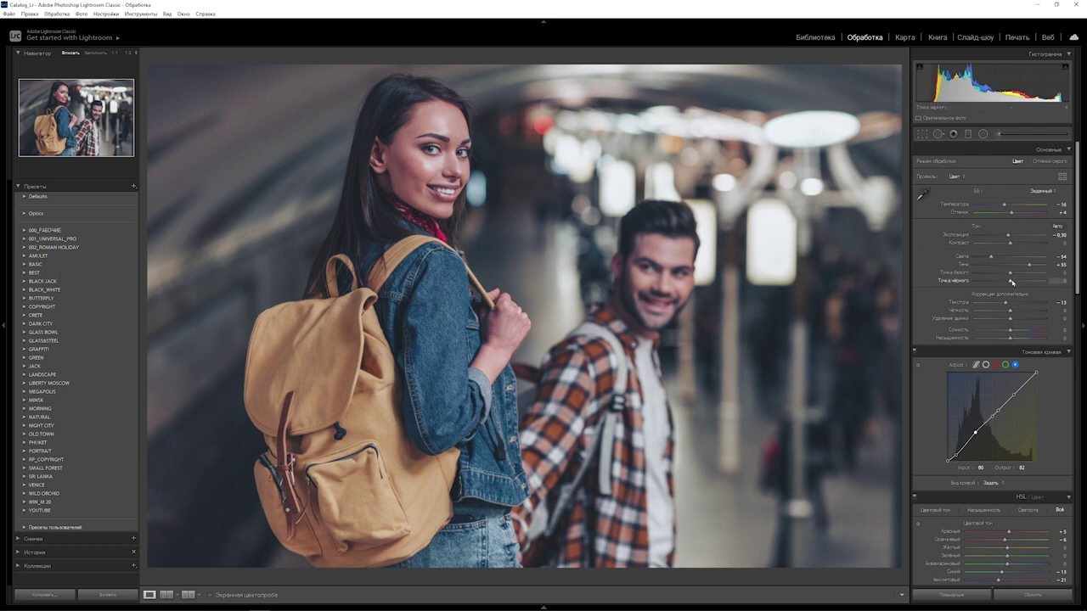
pyautogui.moveTo(1010, 282); pyautogui.dragTo(995, 280)
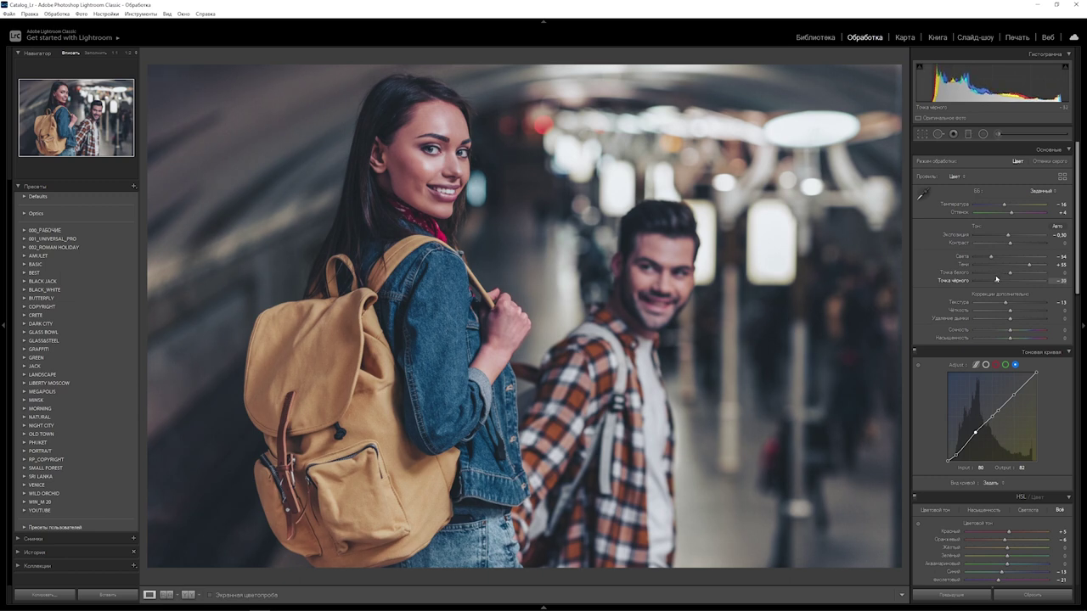
pyautogui.moveTo(996, 280)
pyautogui.mouseDown()
pyautogui.moveTo(1012, 273)
pyautogui.moveTo(1006, 281)
pyautogui.mouseUp()
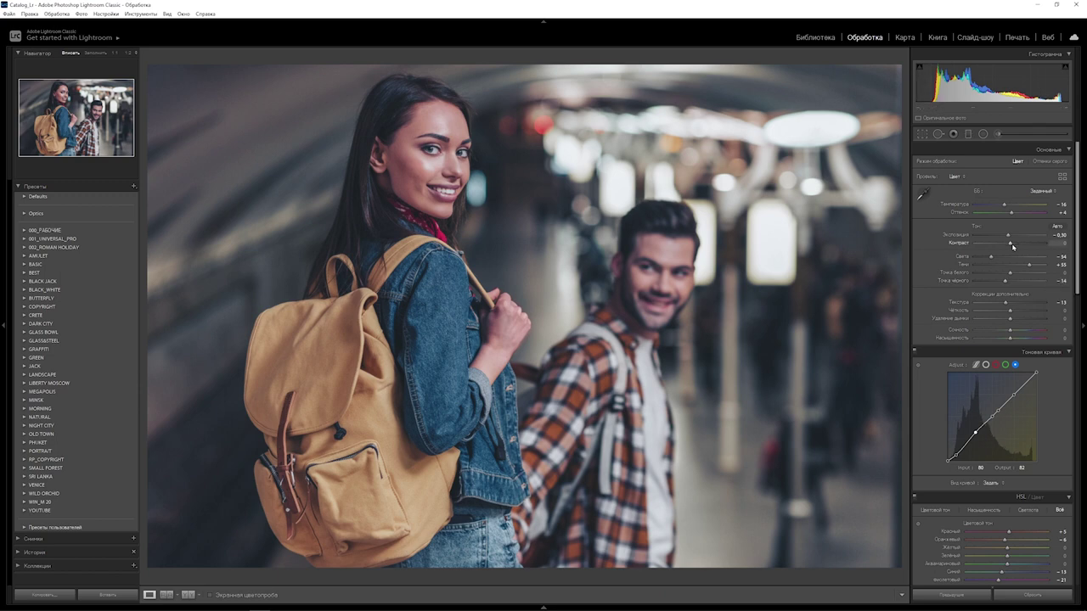
pyautogui.moveTo(1011, 245); pyautogui.dragTo(1006, 244)
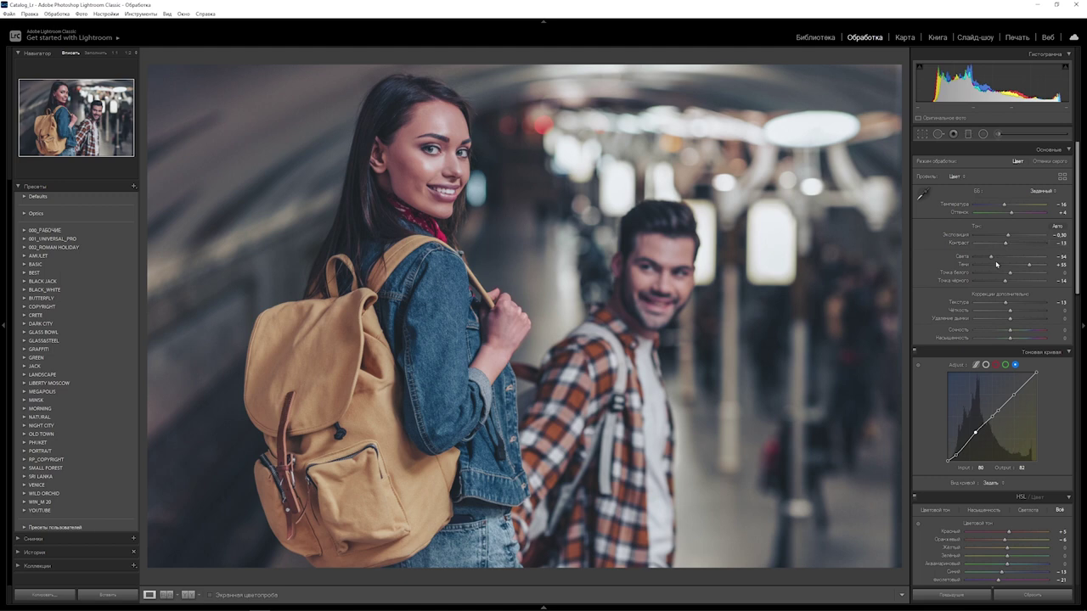
# - Zoom to 1:1 on the face and set the Adjustment Brush to exposure 0.33, saturation -79
pyautogui.click(441, 163)
pyautogui.moveTo(411, 176); pyautogui.dragTo(494, 347)
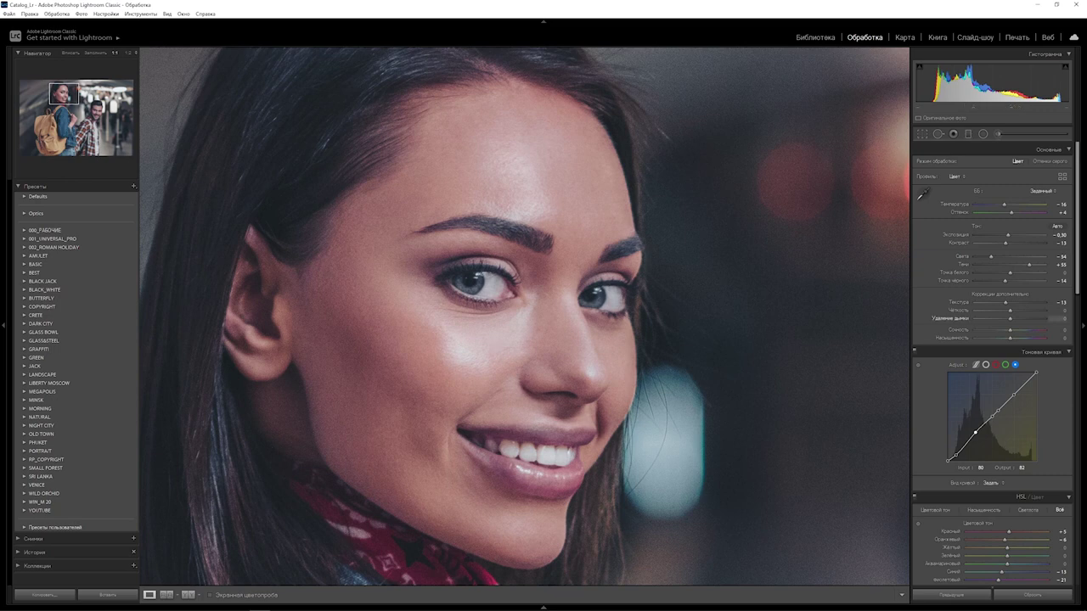
pyautogui.click(998, 134)
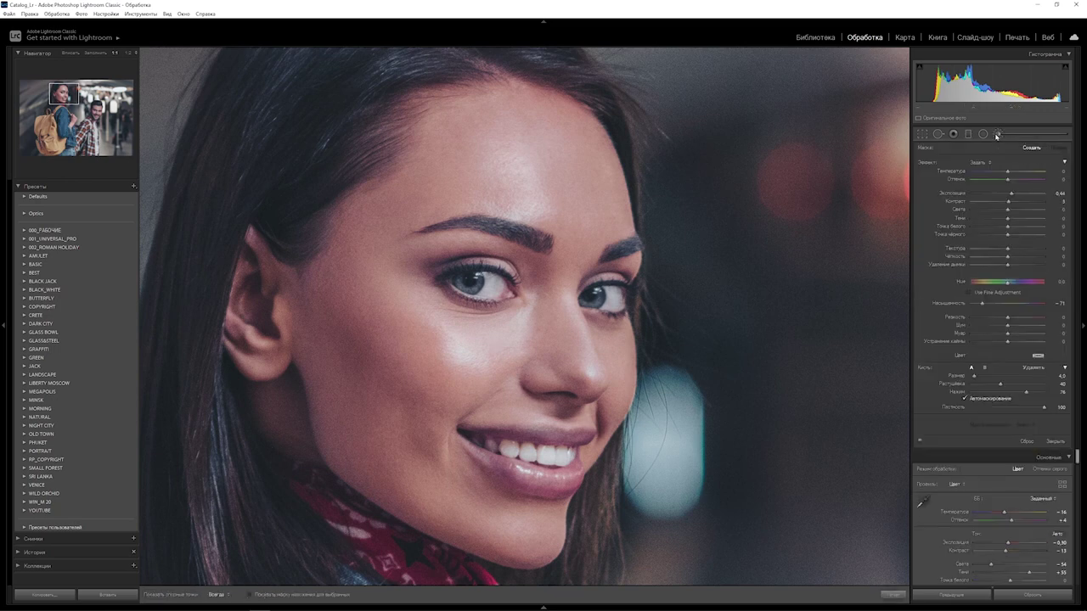
pyautogui.moveTo(1012, 195); pyautogui.dragTo(1011, 195)
pyautogui.moveTo(983, 305); pyautogui.dragTo(978, 305)
# - Paint the brush over the whites of both eyes
pyautogui.hotkey('ctrl', '=')
pyautogui.hotkey('ctrl', '=')
pyautogui.hotkey('ctrl', '=')
pyautogui.moveTo(298, 293)
pyautogui.mouseDown()
pyautogui.moveTo(320, 332)
pyautogui.moveTo(516, 378)
pyautogui.mouseUp()
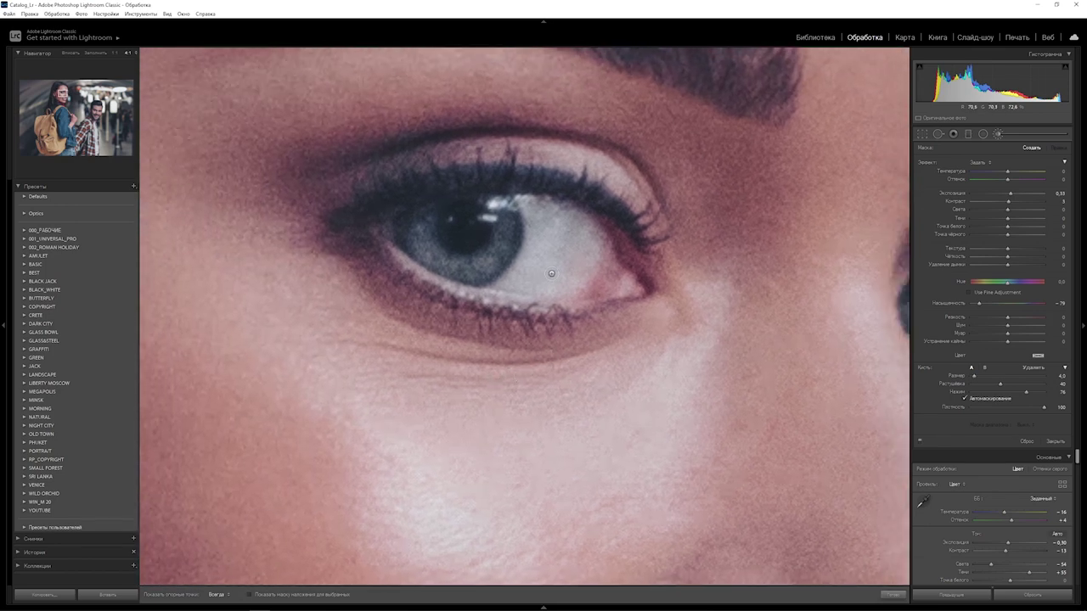
pyautogui.press('h')
pyautogui.scroll(4, 538, 211)
pyautogui.moveTo(538, 211); pyautogui.dragTo(572, 277)
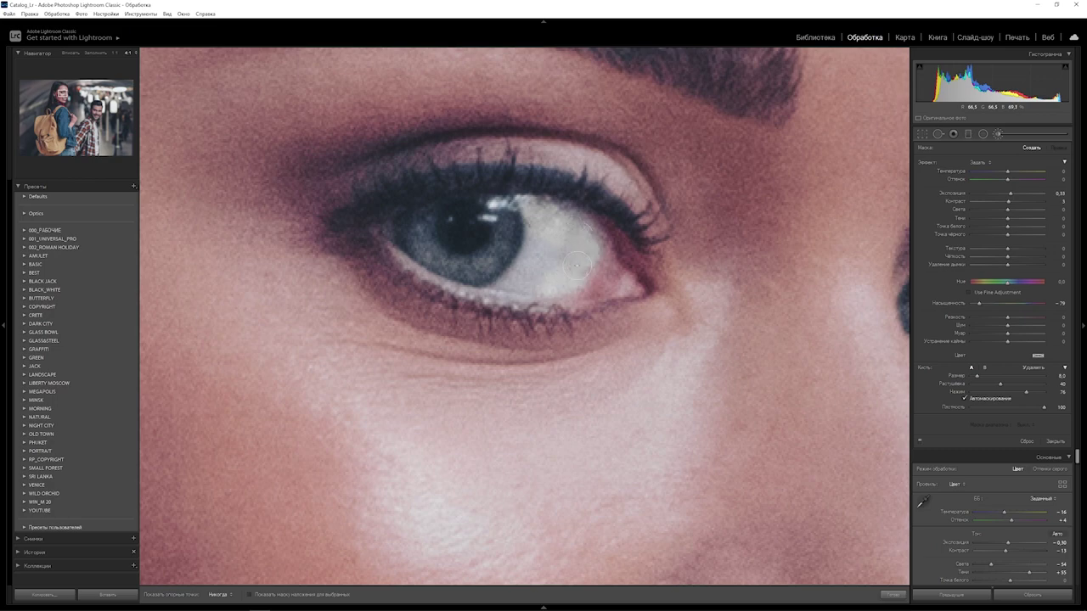
pyautogui.moveTo(541, 255); pyautogui.dragTo(516, 289)
pyautogui.moveTo(553, 223); pyautogui.dragTo(381, 182)
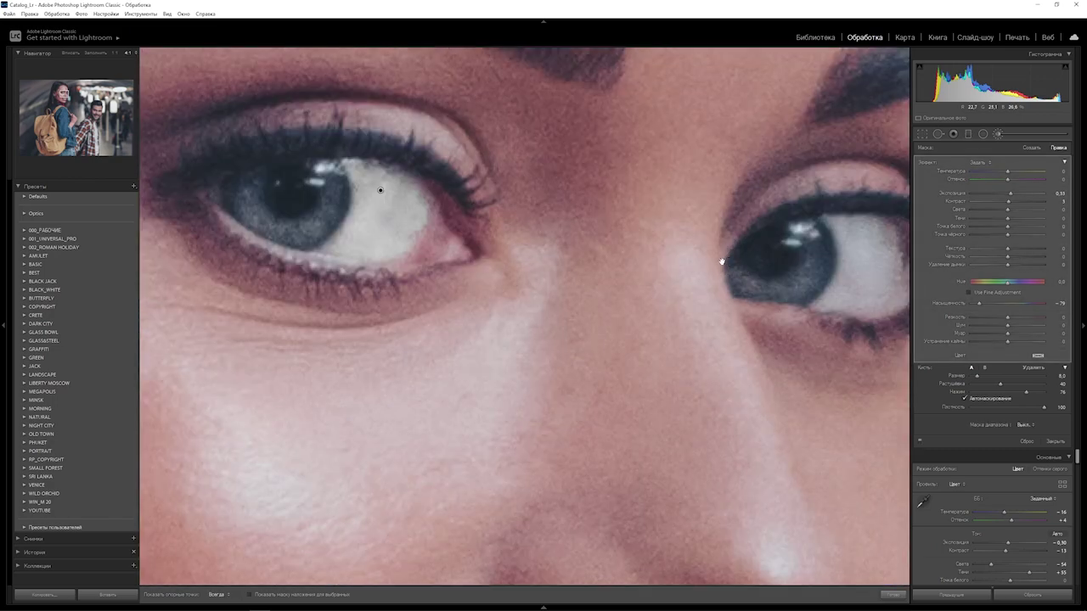
pyautogui.moveTo(832, 234)
pyautogui.mouseDown()
pyautogui.moveTo(638, 199)
pyautogui.moveTo(656, 250)
pyautogui.mouseUp()
pyautogui.press('h')
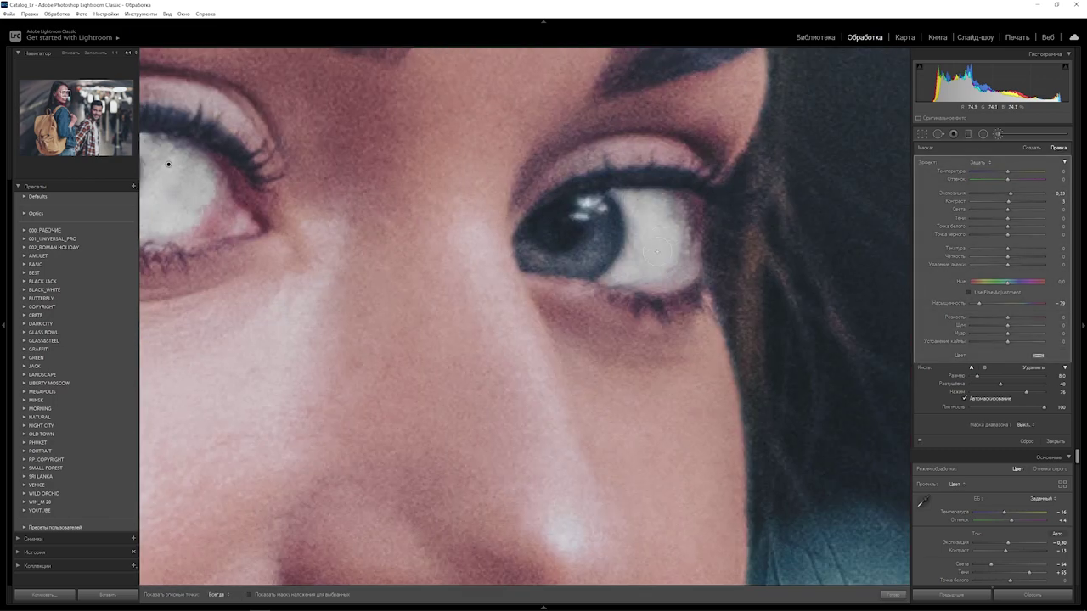
pyautogui.press('Return')
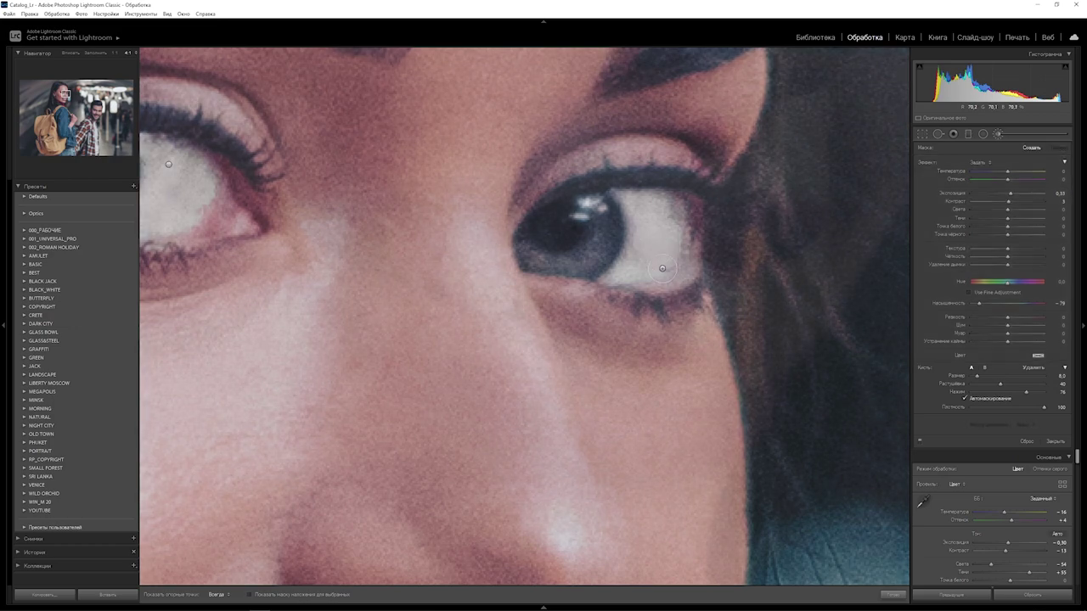
pyautogui.moveTo(509, 578); pyautogui.dragTo(508, 132)
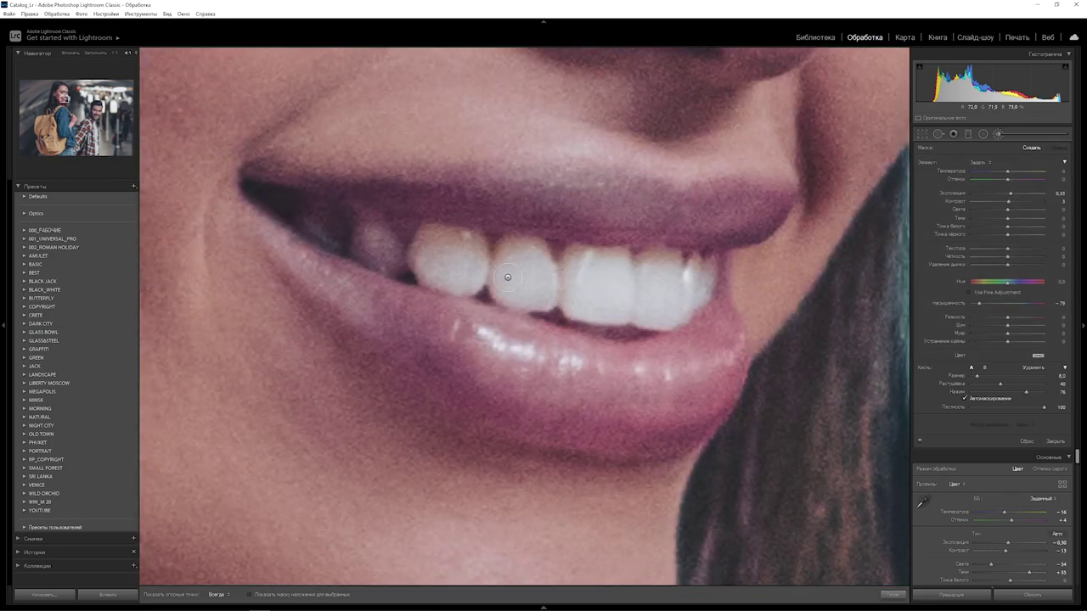
# - Paint a new brush adjustment over the woman's teeth
pyautogui.press('h')
pyautogui.moveTo(386, 249); pyautogui.dragTo(311, 218)
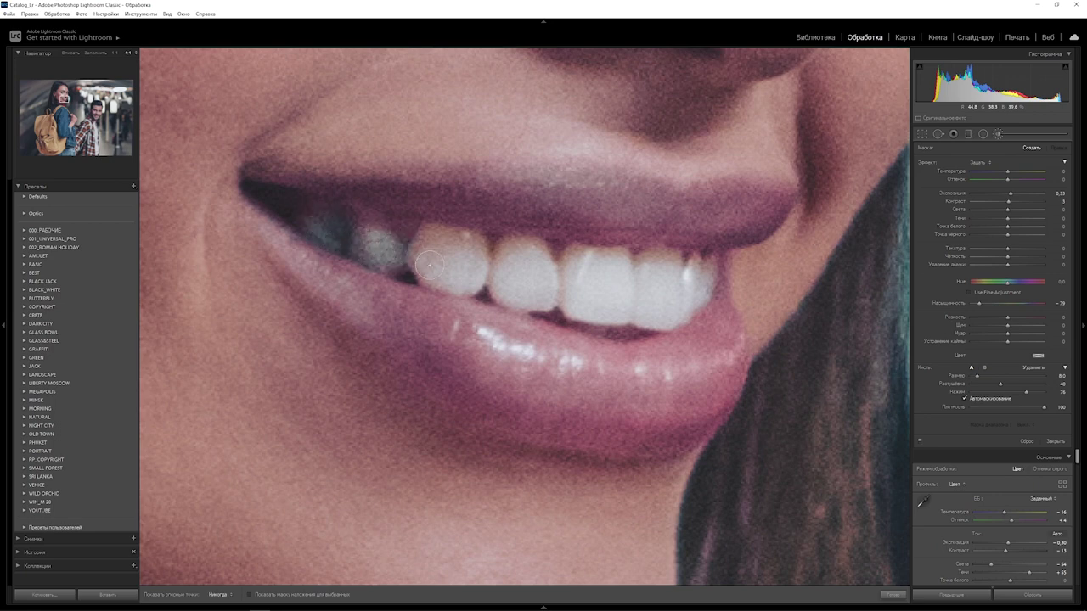
pyautogui.moveTo(432, 251)
pyautogui.mouseDown()
pyautogui.moveTo(456, 245)
pyautogui.moveTo(567, 289)
pyautogui.moveTo(680, 283)
pyautogui.moveTo(665, 314)
pyautogui.mouseUp()
# - Set the teeth adjustment to Saturation -31 and Temperature -25, then zoom to Fit
pyautogui.press('h')
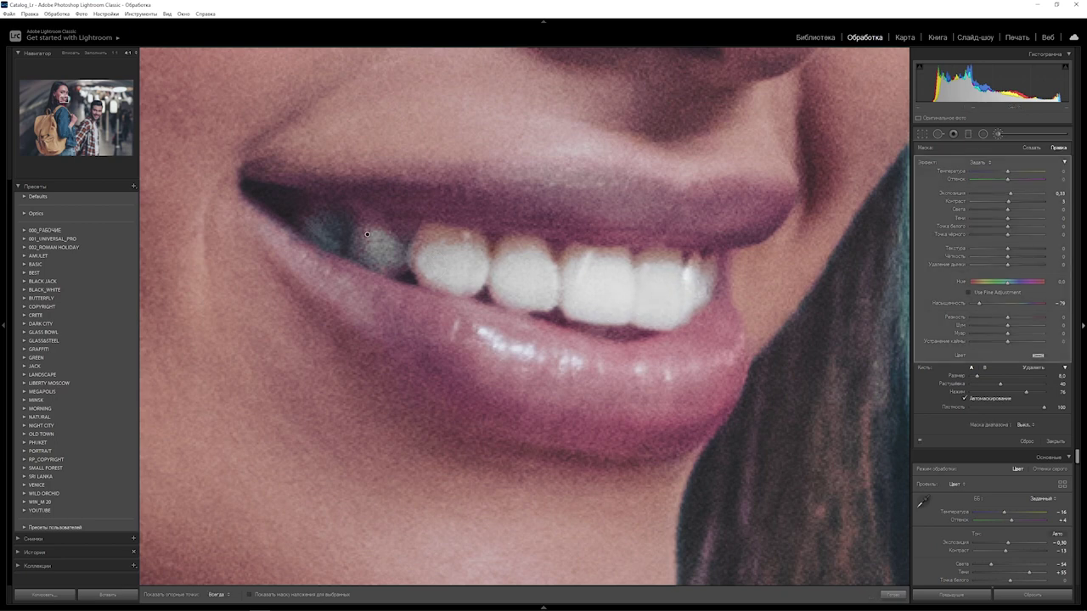
pyautogui.moveTo(979, 306)
pyautogui.mouseDown()
pyautogui.moveTo(1007, 306)
pyautogui.moveTo(997, 305)
pyautogui.mouseUp()
pyautogui.click(1008, 174)
pyautogui.moveTo(1007, 174); pyautogui.dragTo(999, 173)
pyautogui.press('z')
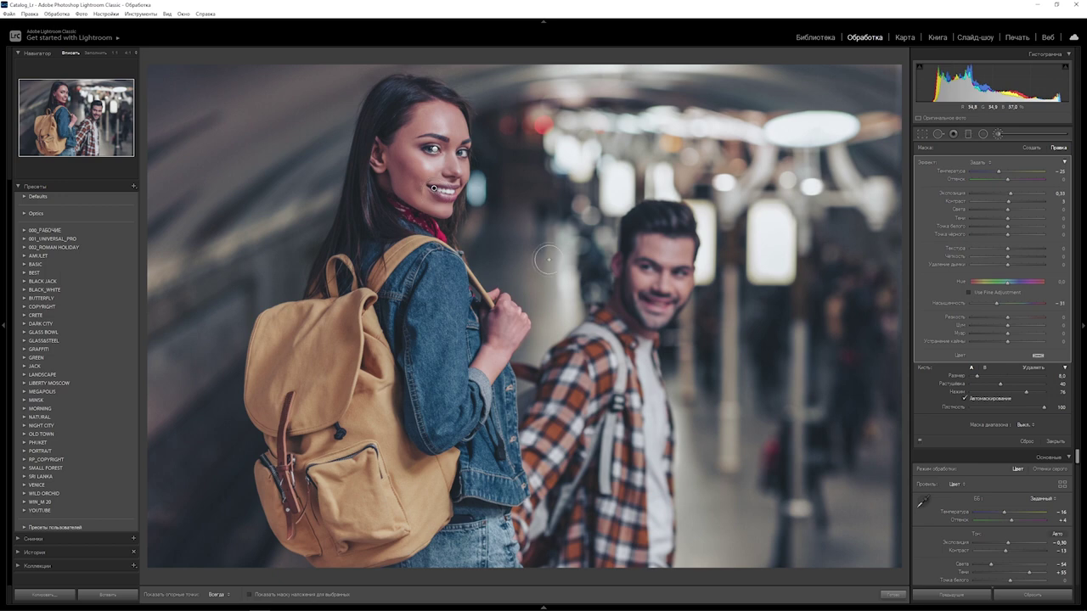
pyautogui.click(631, 275)
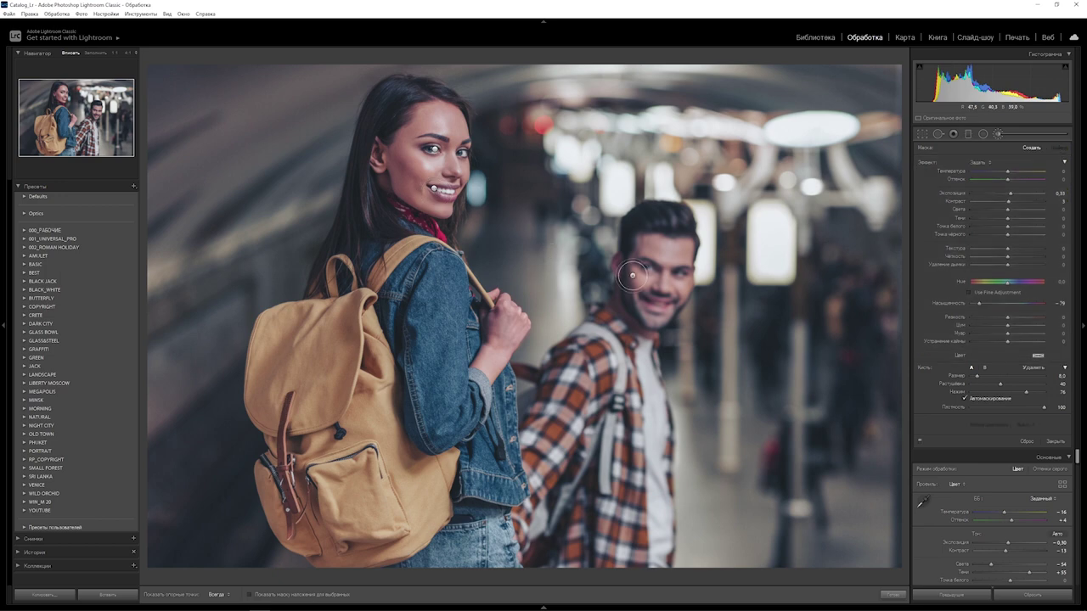
pyautogui.press('k')
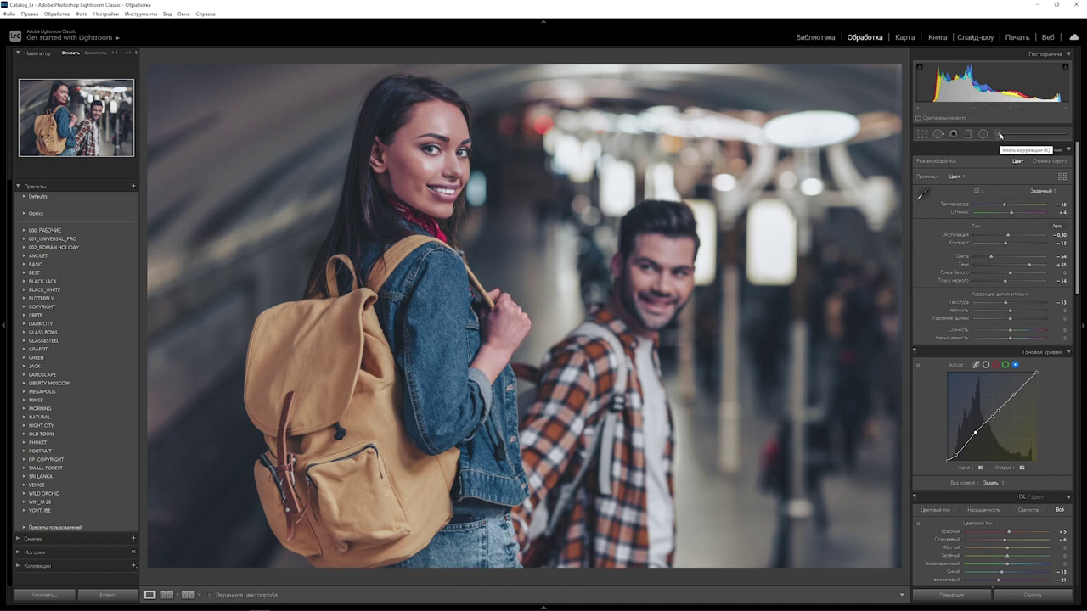
pyautogui.click(999, 134)
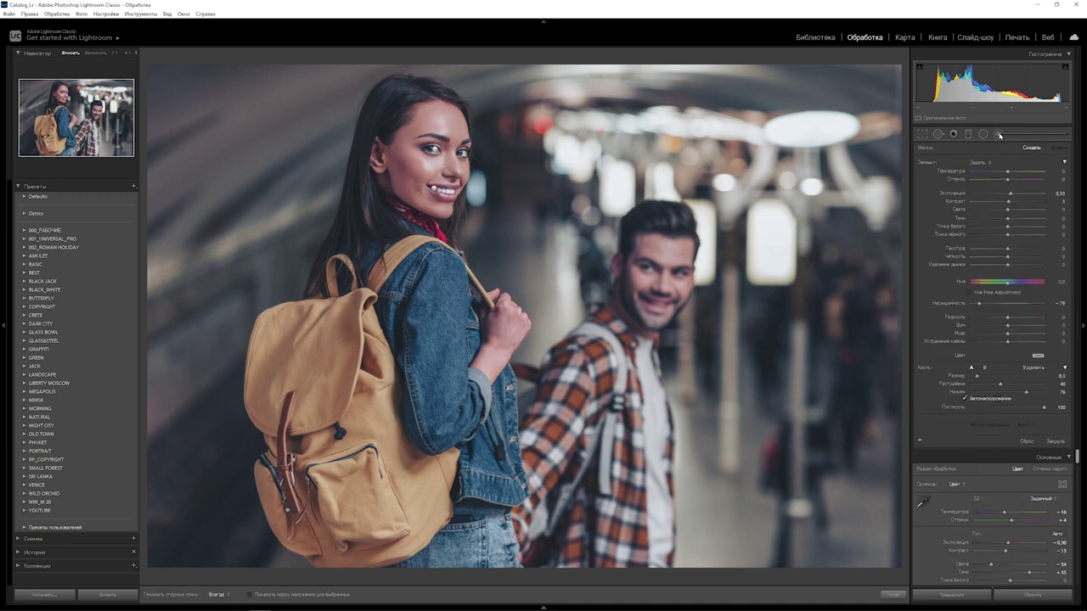
pyautogui.click(434, 191)
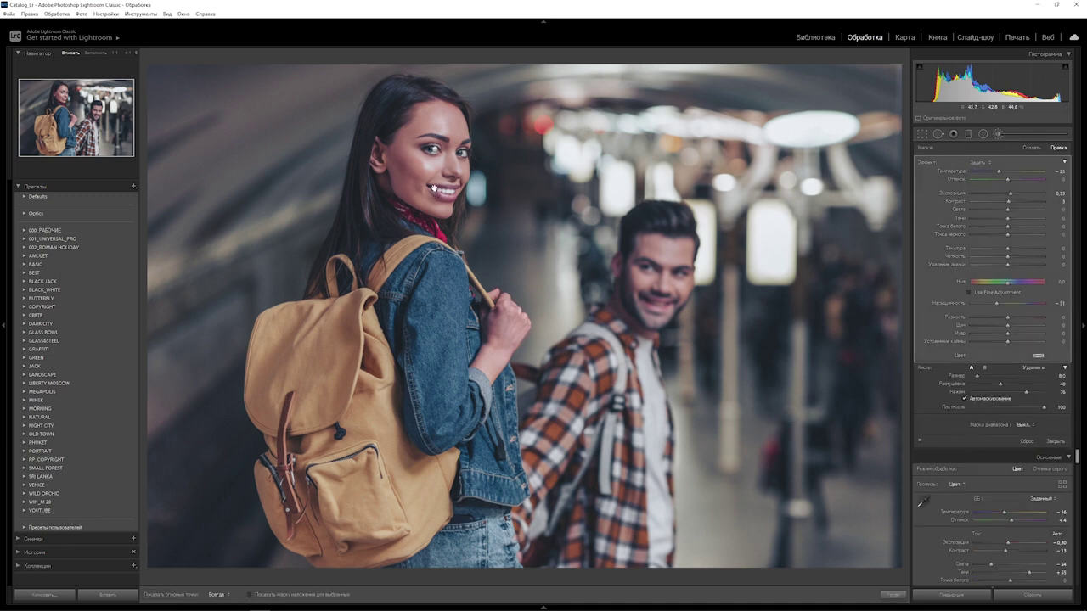
pyautogui.click(920, 443)
pyautogui.click(920, 442)
# - Leave the brush adjustments and turn on chromatic aberration removal
pyautogui.press('k')
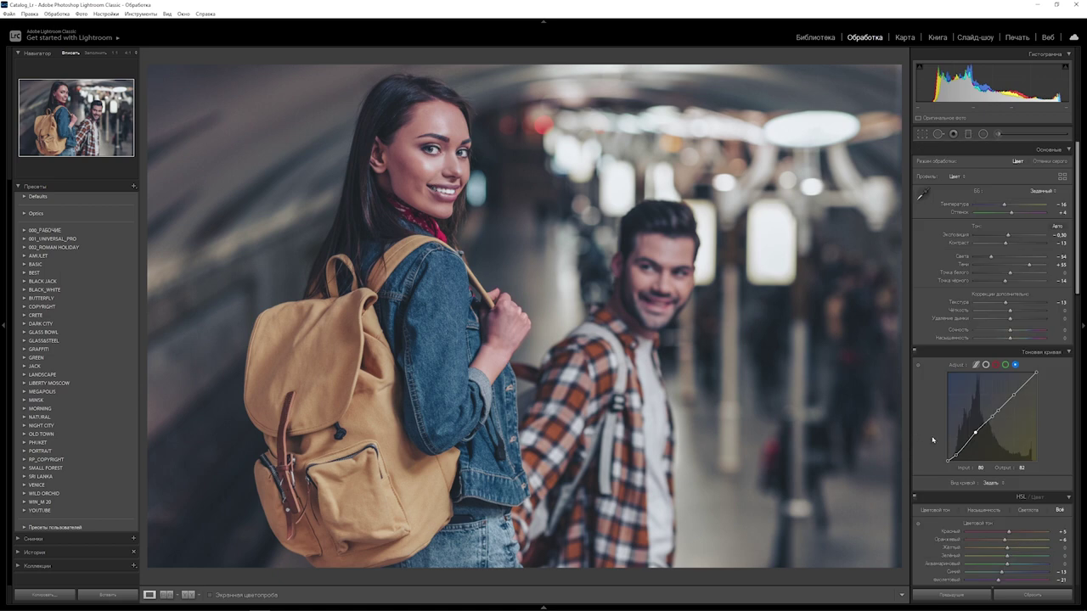
pyautogui.scroll(-5, 1066, 358)
pyautogui.scroll(-3, 1066, 358)
pyautogui.scroll(-2, 1066, 358)
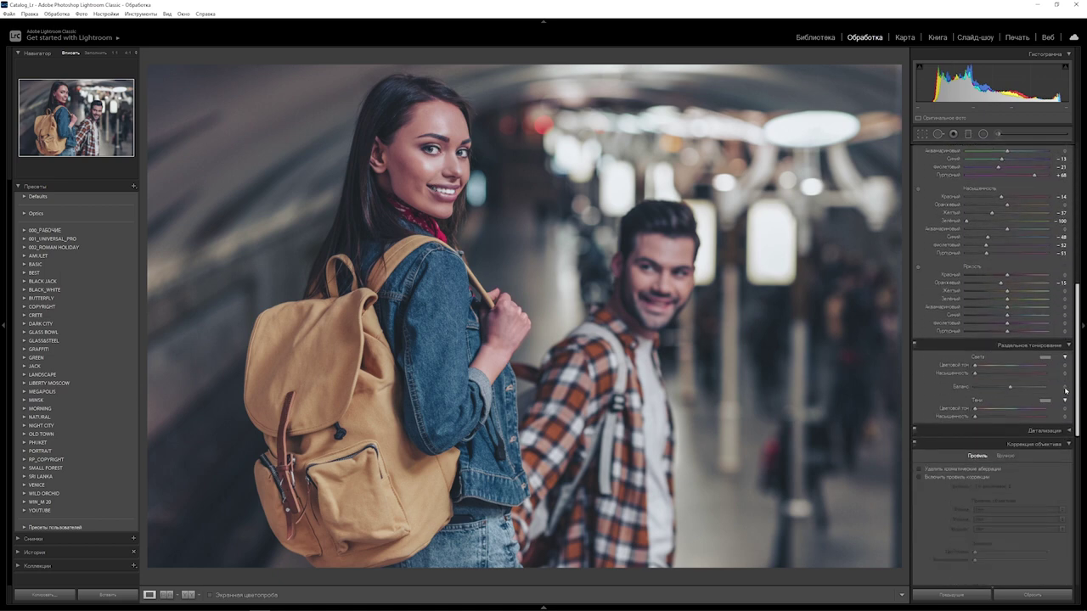
pyautogui.scroll(-2, 1063, 391)
pyautogui.scroll(-2, 1063, 418)
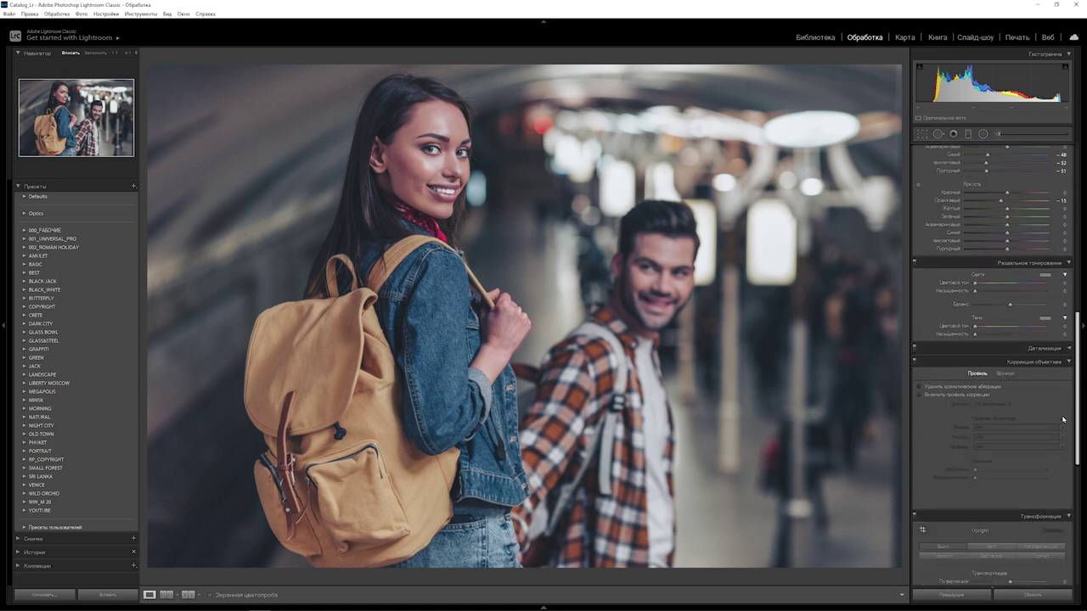
pyautogui.scroll(-1, 1062, 419)
pyautogui.click(919, 364)
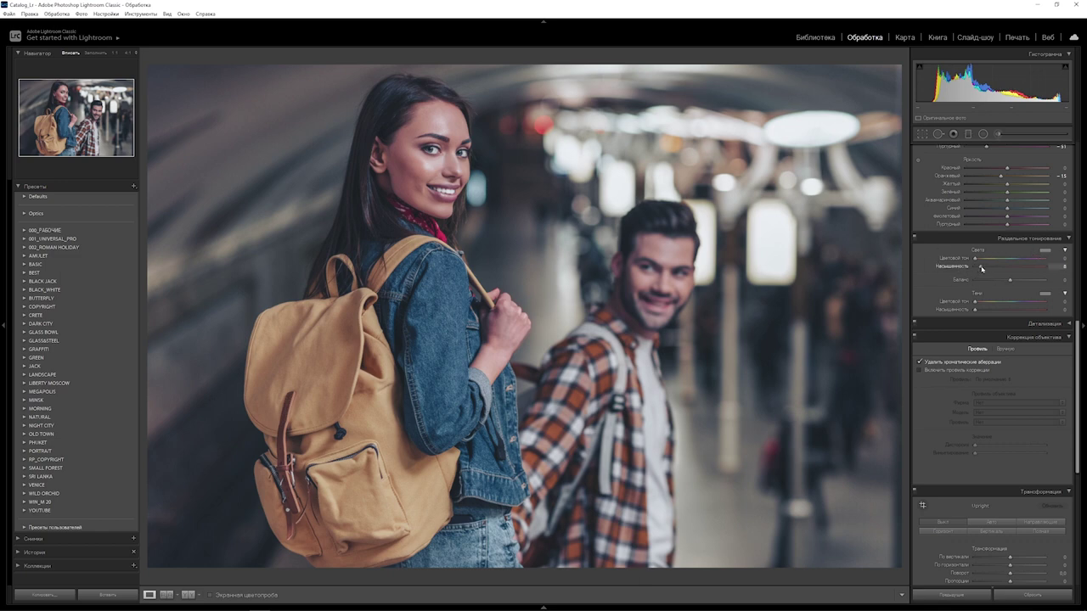
# - Split-tone highlights to warm hue 87, saturation 12, and shadows to teal hue 216, saturation 10
pyautogui.moveTo(975, 267)
pyautogui.mouseDown()
pyautogui.moveTo(1016, 266)
pyautogui.moveTo(980, 259)
pyautogui.mouseUp()
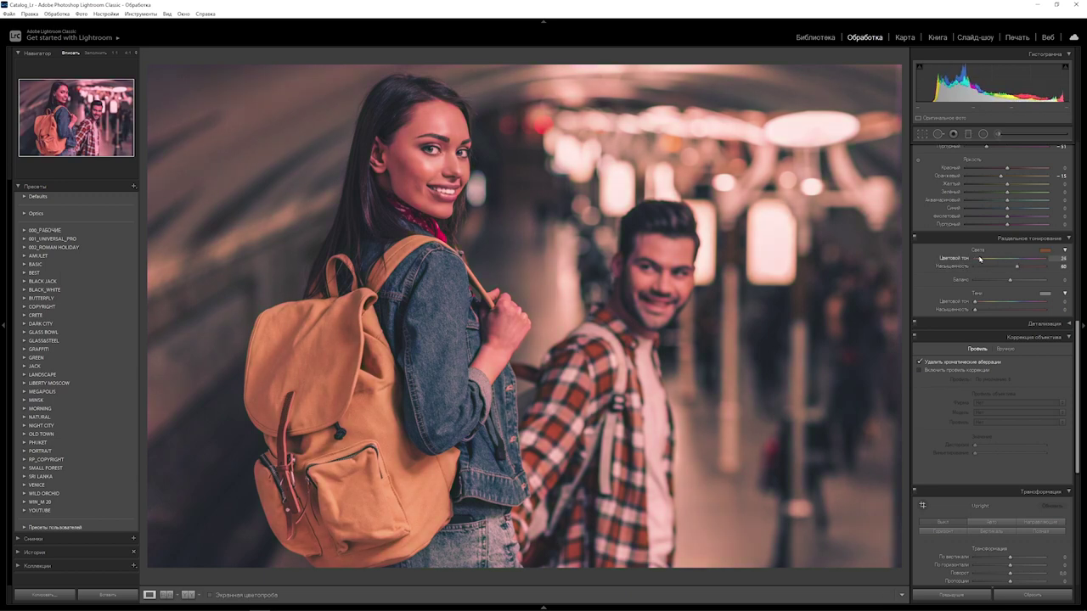
pyautogui.moveTo(979, 259); pyautogui.dragTo(976, 261)
pyautogui.moveTo(1016, 267); pyautogui.dragTo(851, 270)
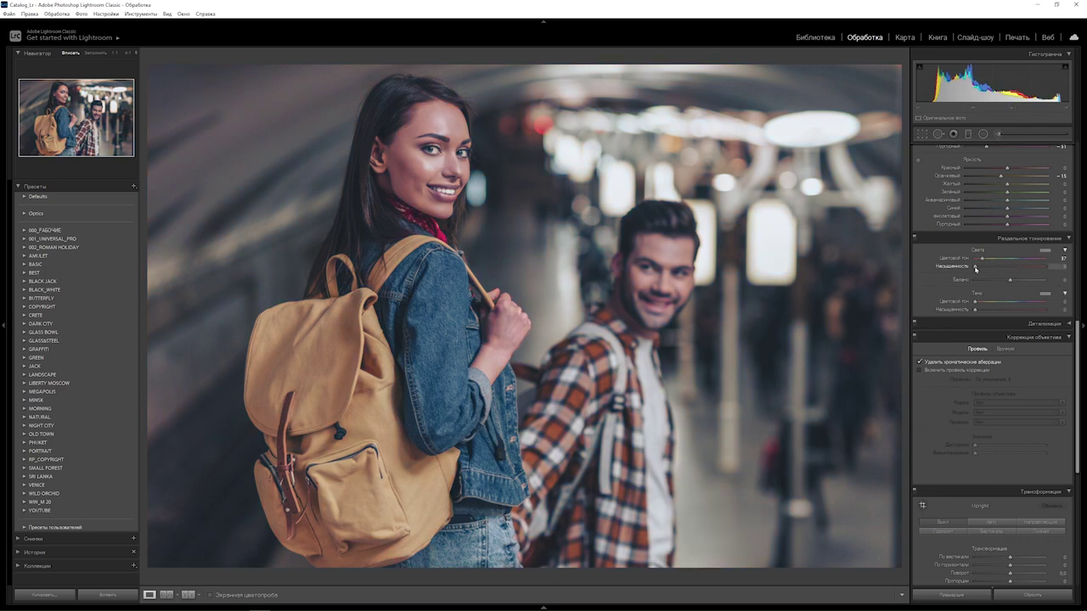
pyautogui.moveTo(974, 267); pyautogui.dragTo(983, 267)
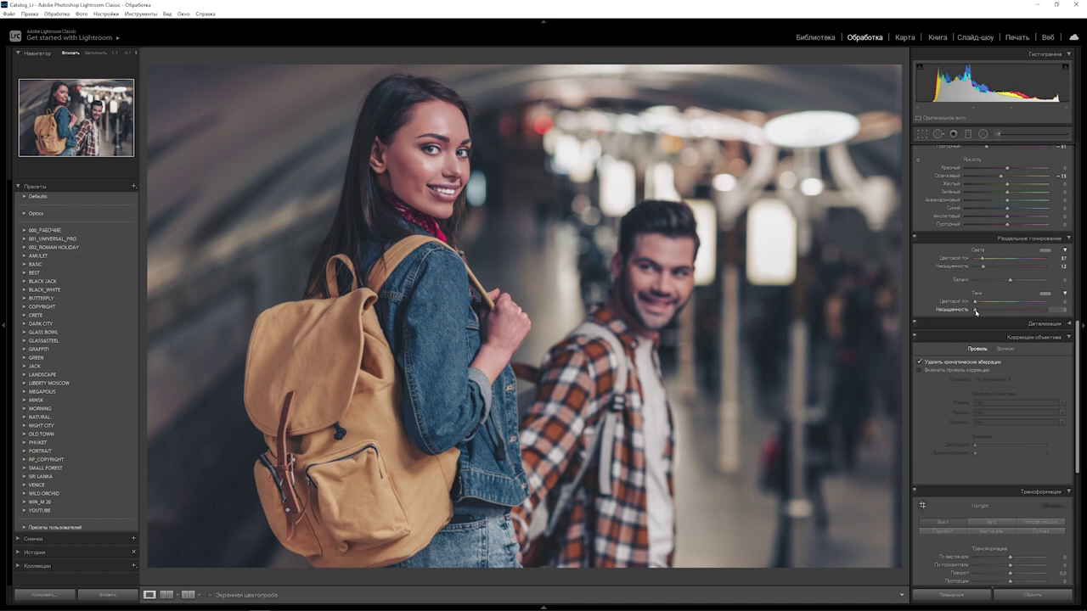
pyautogui.moveTo(976, 312); pyautogui.dragTo(1018, 316)
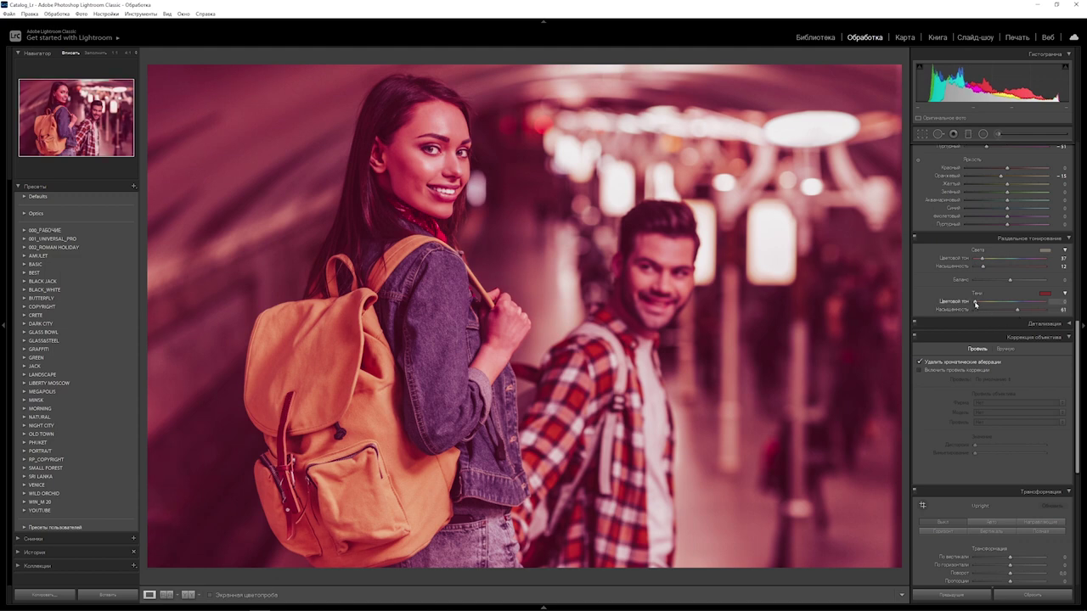
pyautogui.moveTo(976, 302); pyautogui.dragTo(1019, 301)
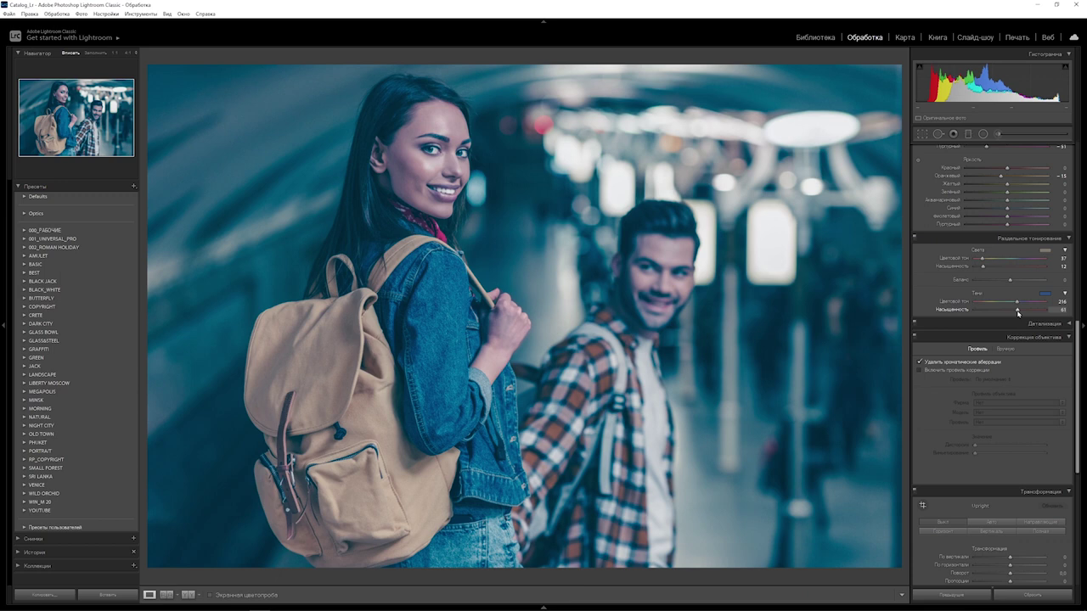
pyautogui.moveTo(1018, 313); pyautogui.dragTo(982, 312)
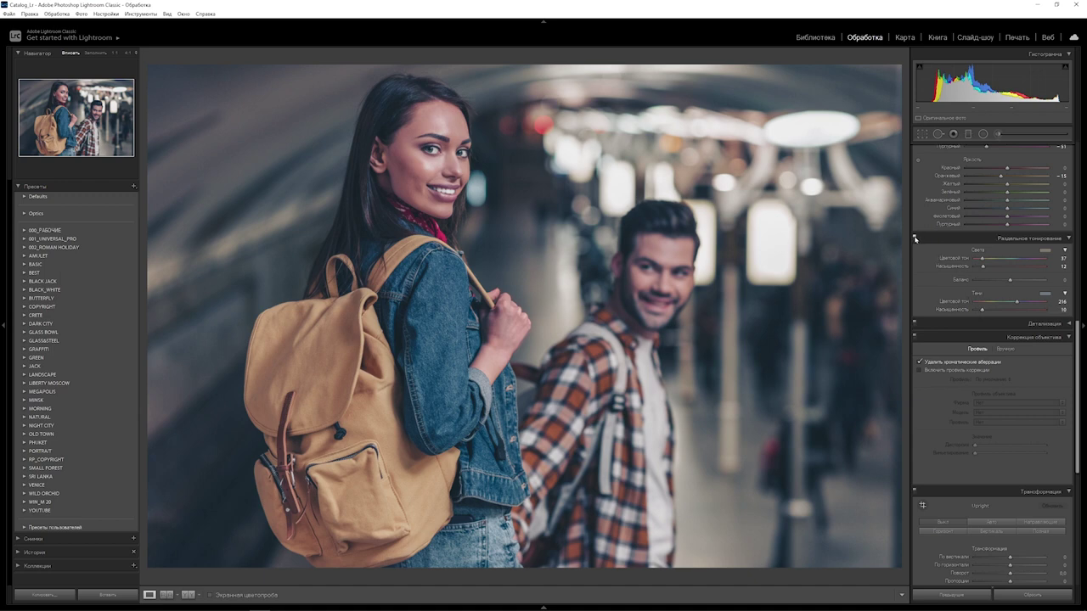
# - Compare split toning off and on, then set calibration hues: red -2, green +3, blue -5
pyautogui.click(915, 239)
pyautogui.click(914, 239)
pyautogui.moveTo(1079, 399); pyautogui.dragTo(1078, 509)
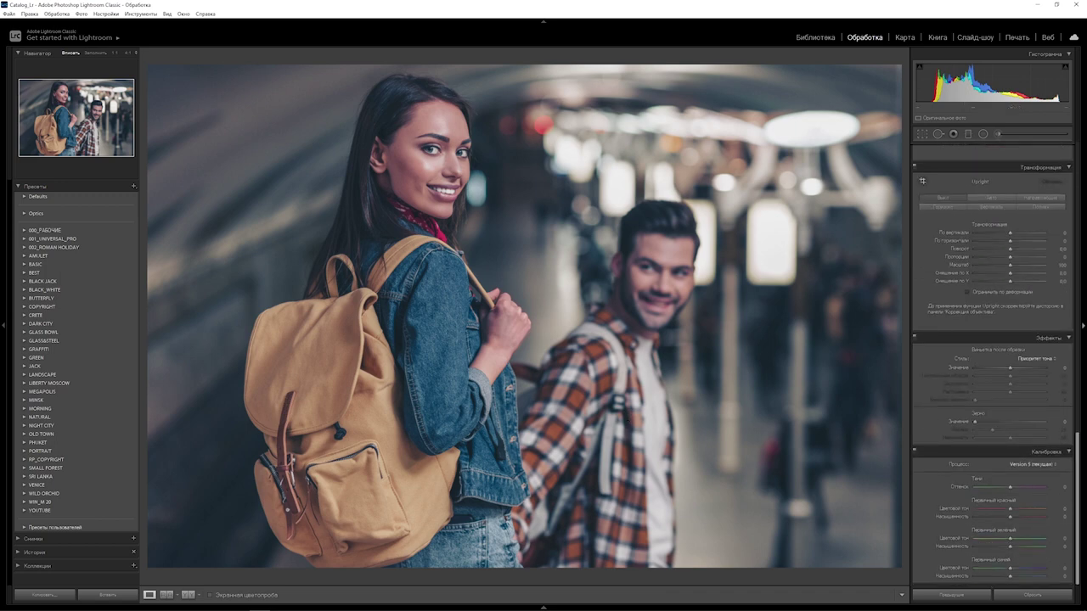
pyautogui.moveTo(1010, 568); pyautogui.dragTo(1008, 574)
pyautogui.moveTo(1009, 538); pyautogui.dragTo(1012, 538)
pyautogui.moveTo(1009, 511); pyautogui.dragTo(1009, 509)
# - Add a -28 post-crop vignette and compare the edit against the original
pyautogui.moveTo(1010, 371); pyautogui.dragTo(1000, 369)
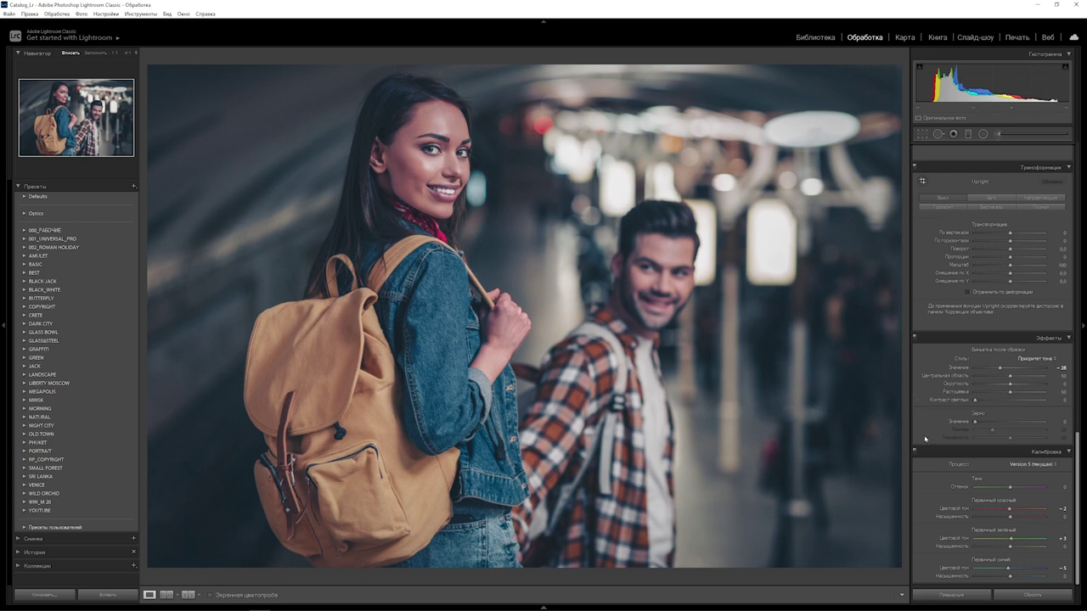
pyautogui.press('\\')
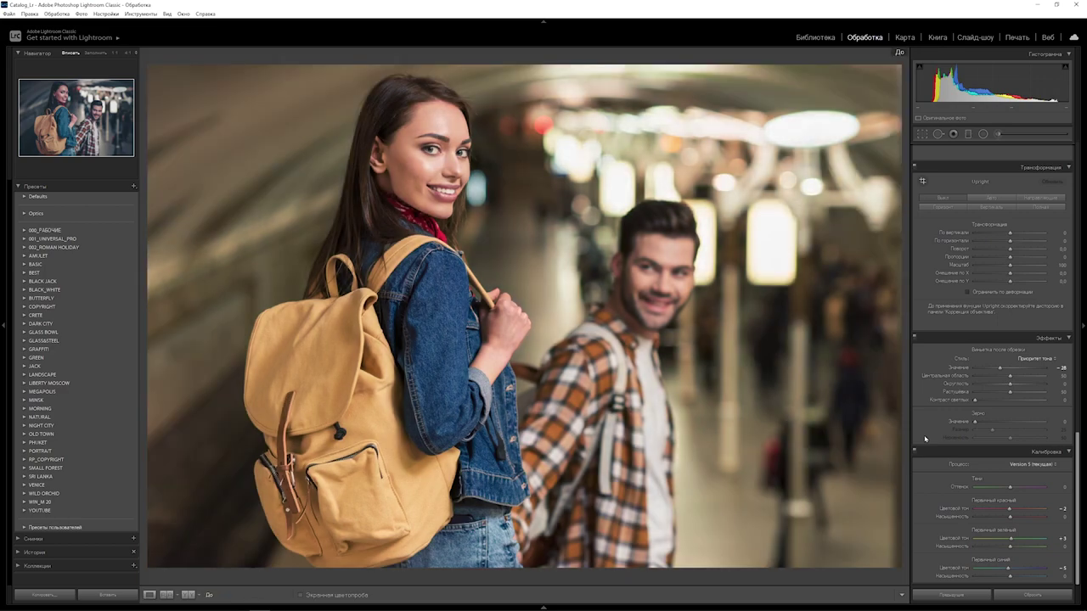
pyautogui.press('\\')
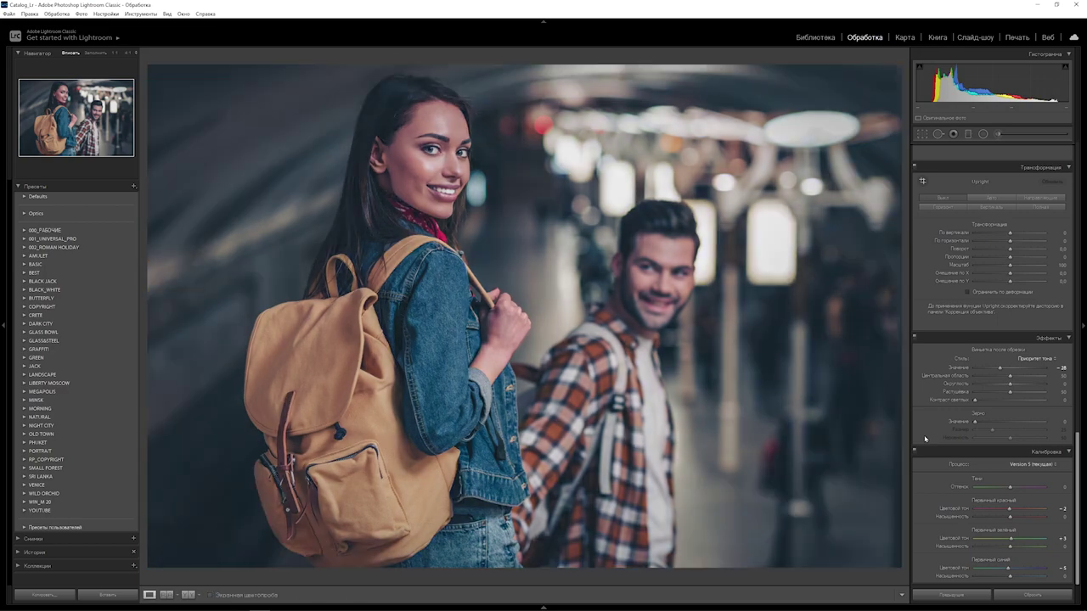
pyautogui.press('\\')
pyautogui.press('\\')
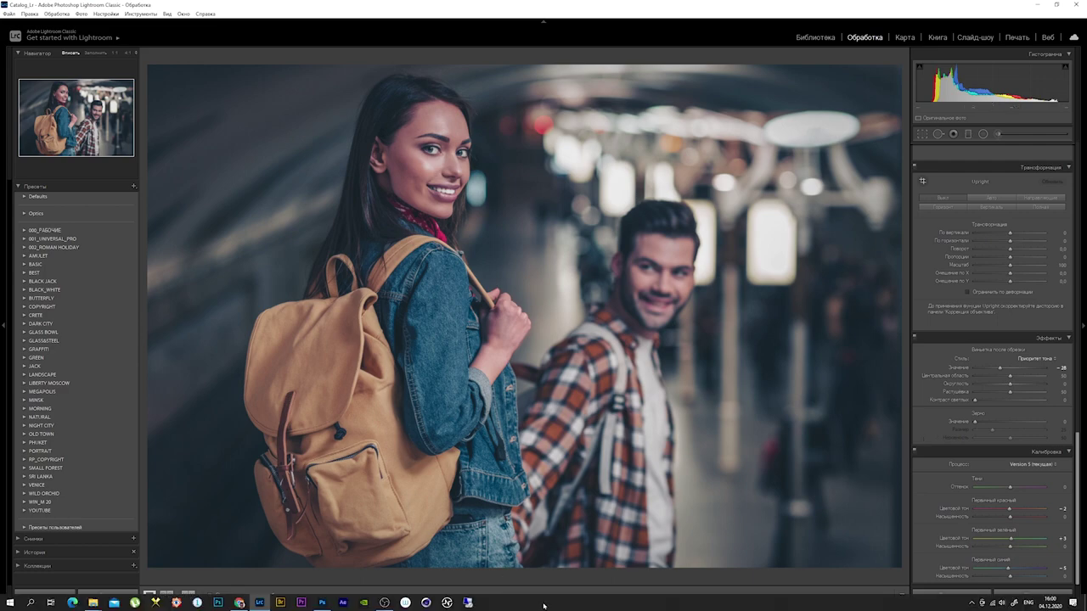
# - Show the filmstrip and copy the first photo's develop settings, excluding Local Adjustments
pyautogui.click(544, 606)
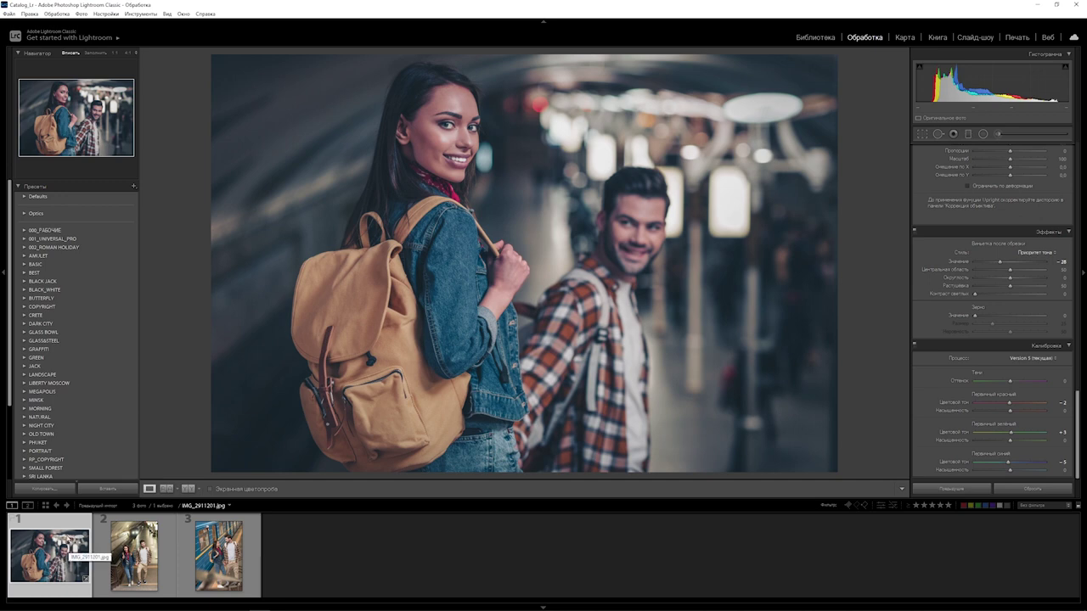
pyautogui.rightClick(54, 562)
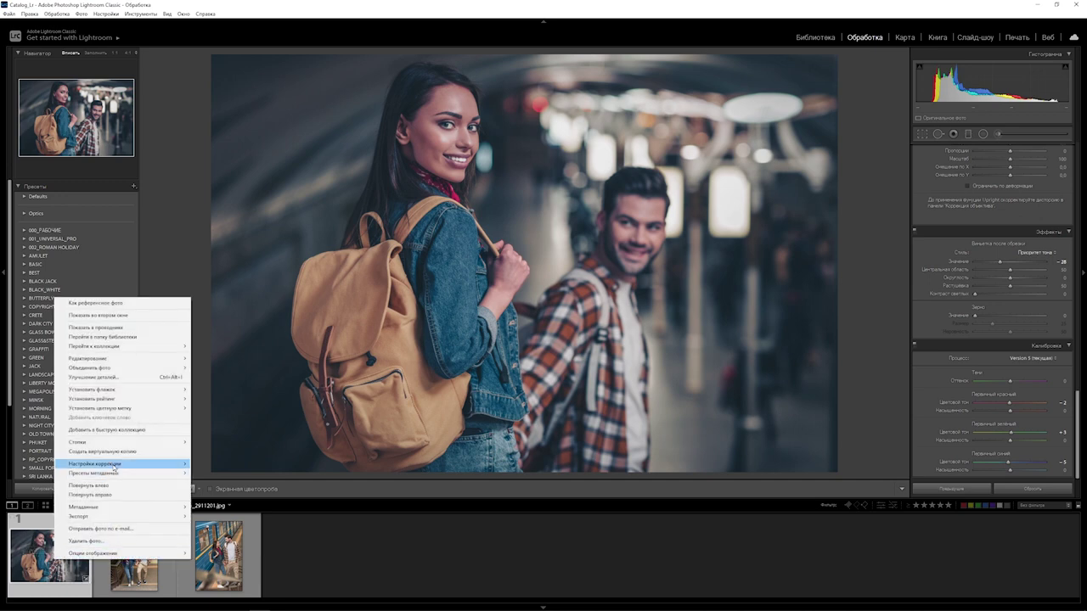
pyautogui.moveTo(119, 463)
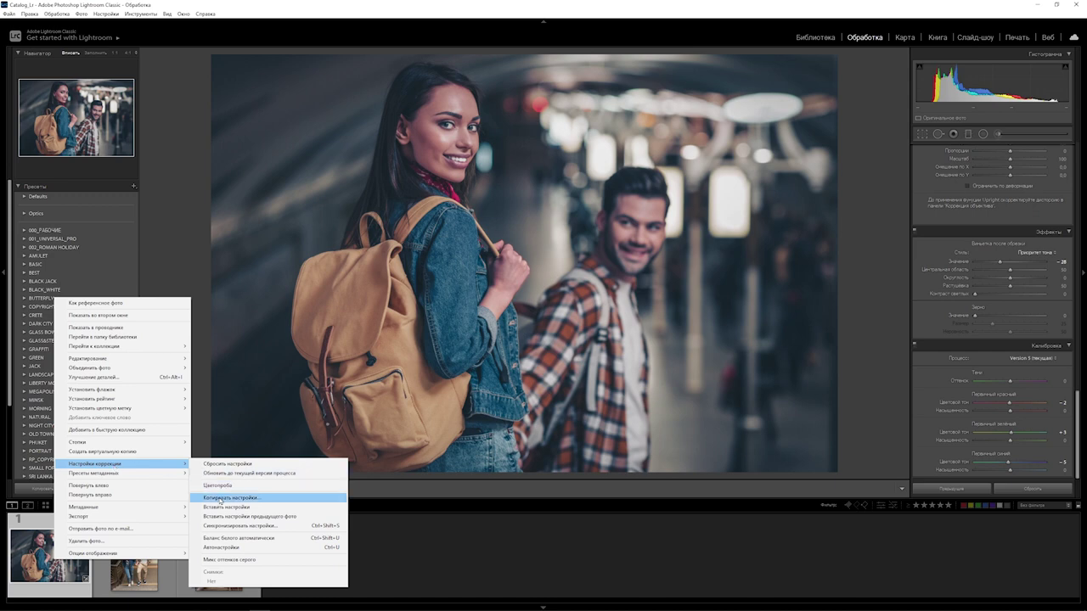
pyautogui.click(219, 499)
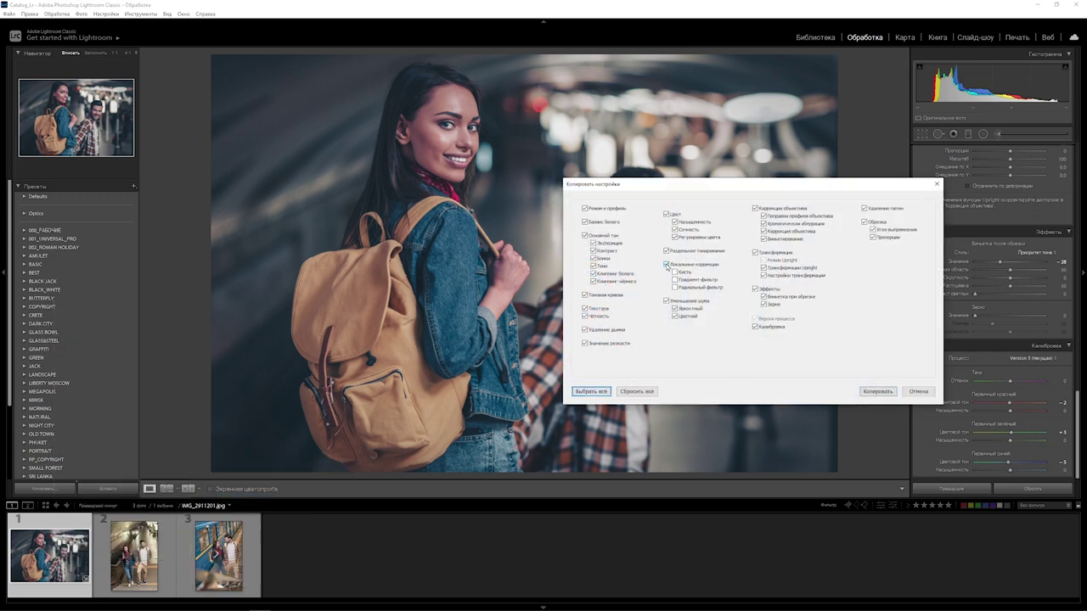
pyautogui.click(666, 264)
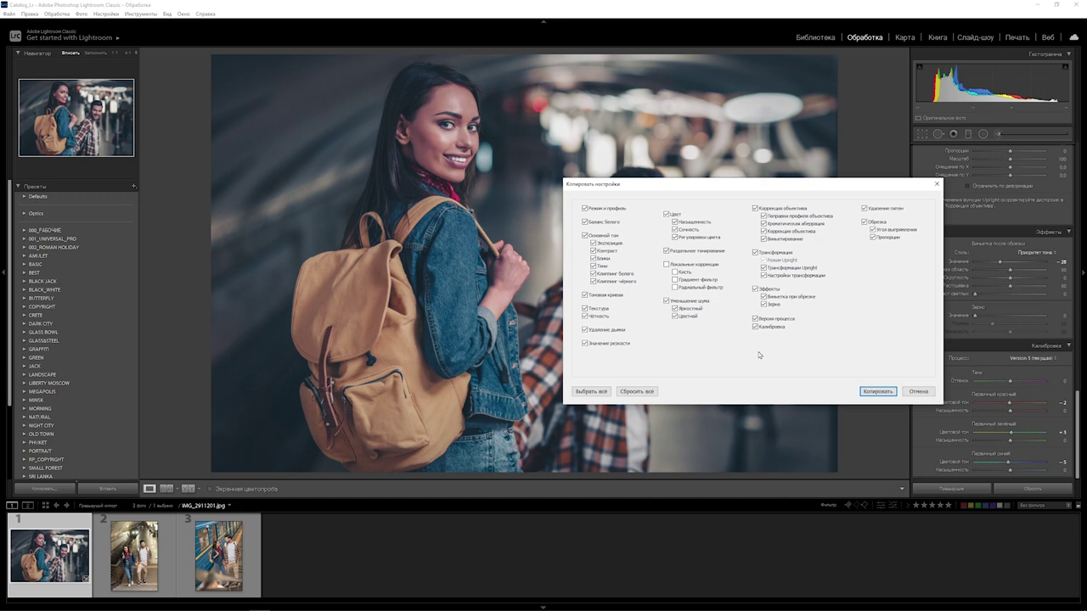
pyautogui.click(879, 391)
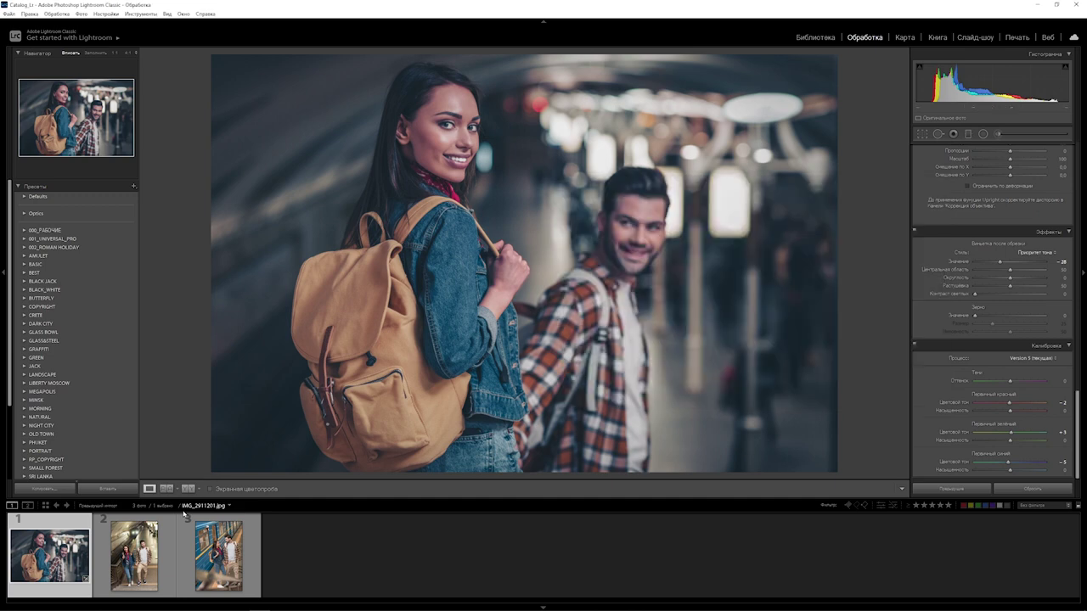
# - Paste the copied settings onto the second subway photo and set its exposure to +0.21
pyautogui.click(133, 558)
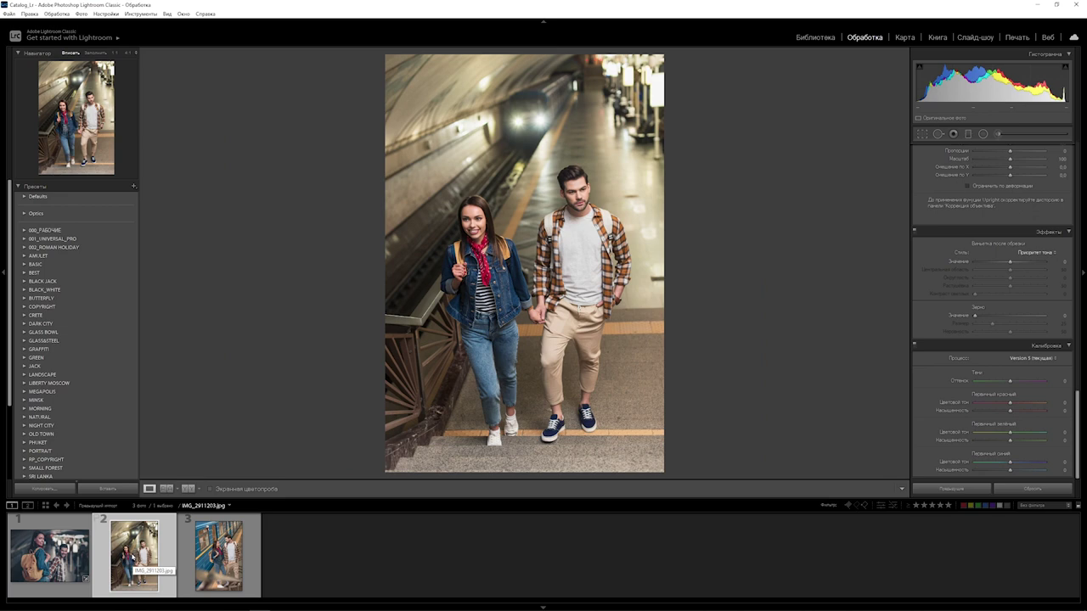
pyautogui.rightClick(132, 545)
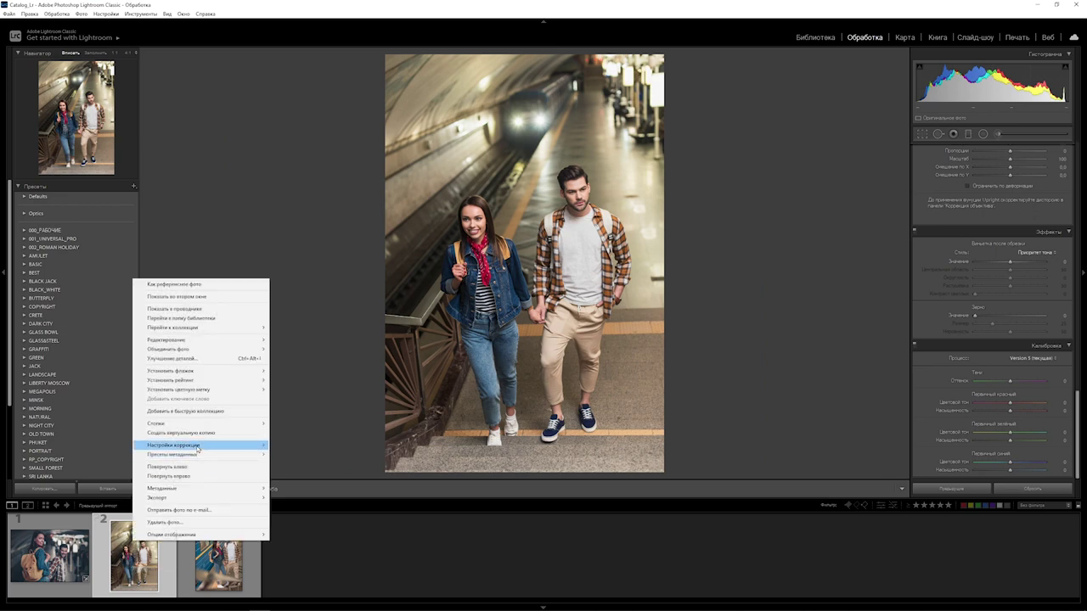
pyautogui.moveTo(174, 445)
pyautogui.click(306, 489)
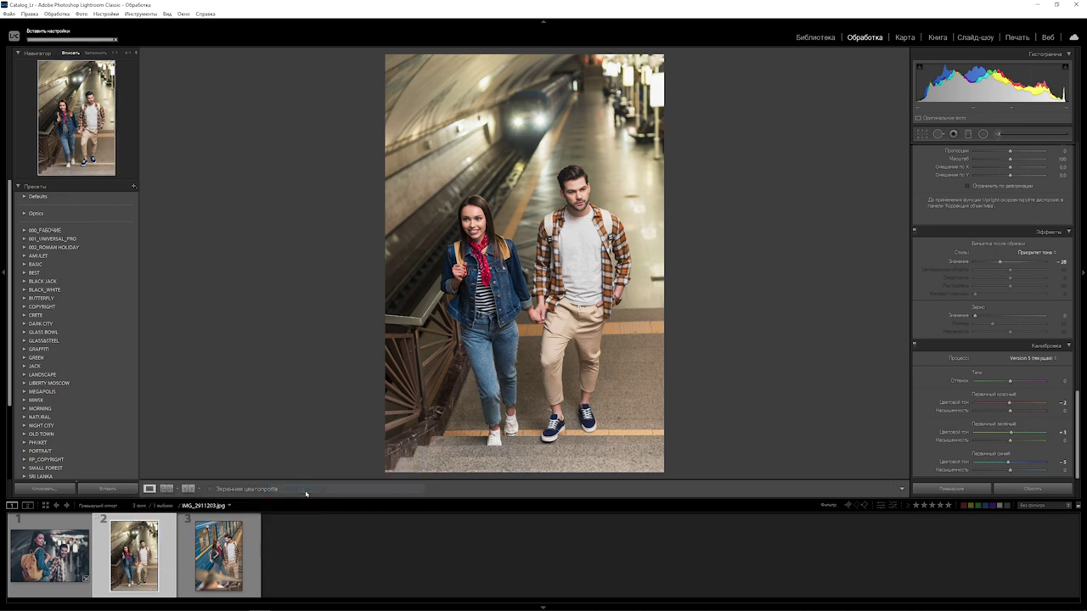
pyautogui.moveTo(1081, 451); pyautogui.dragTo(1081, 204)
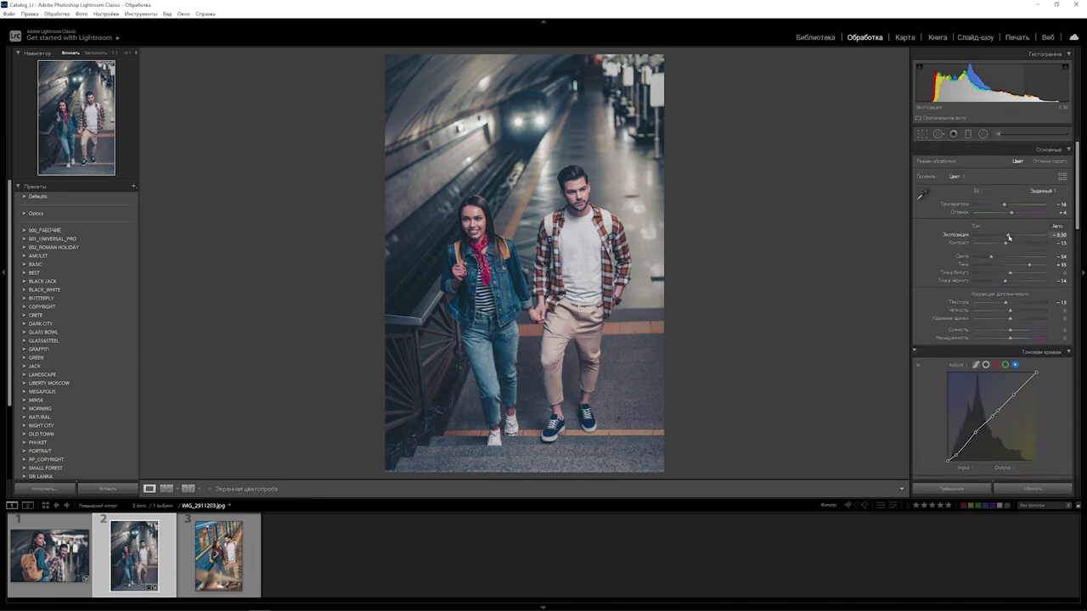
pyautogui.moveTo(1008, 235); pyautogui.dragTo(1011, 236)
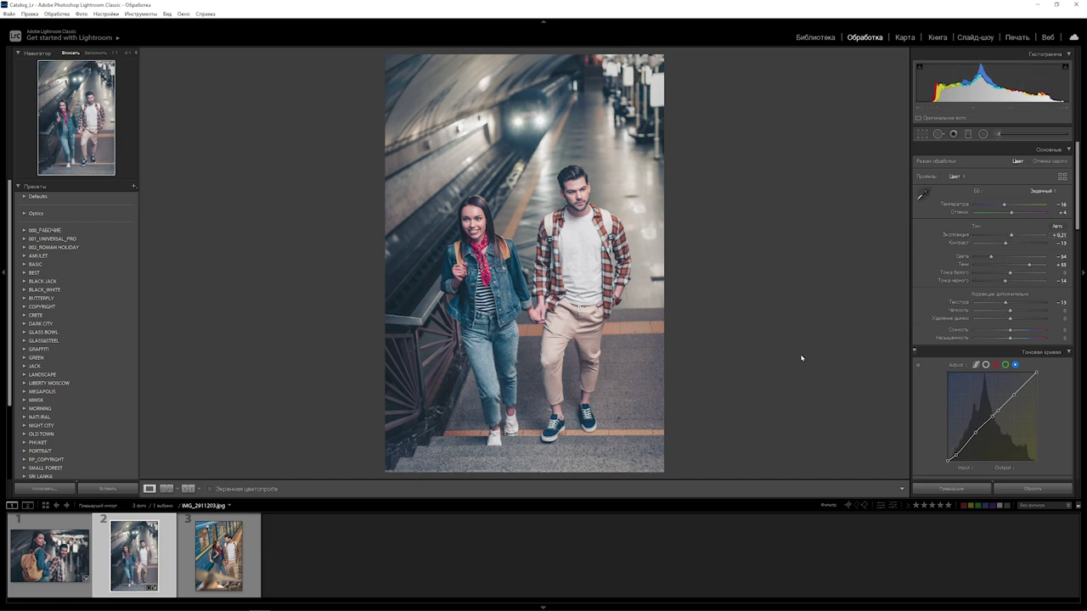
pyautogui.click(215, 556)
# - Paste the copied settings onto the blue-train photo and nudge exposure up to +0.15
pyautogui.rightClick(215, 556)
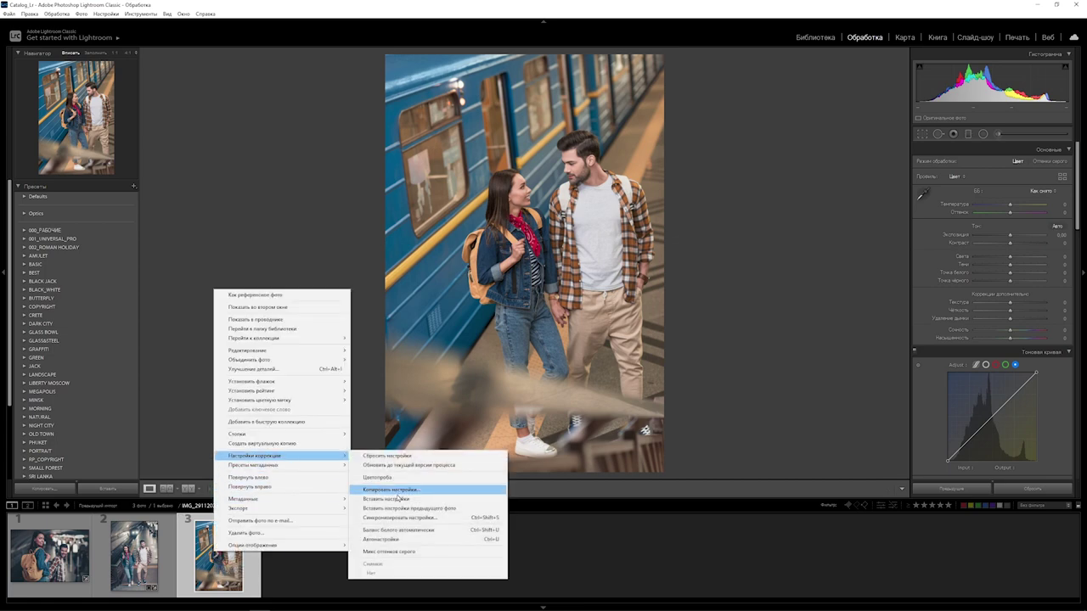
pyautogui.click(394, 494)
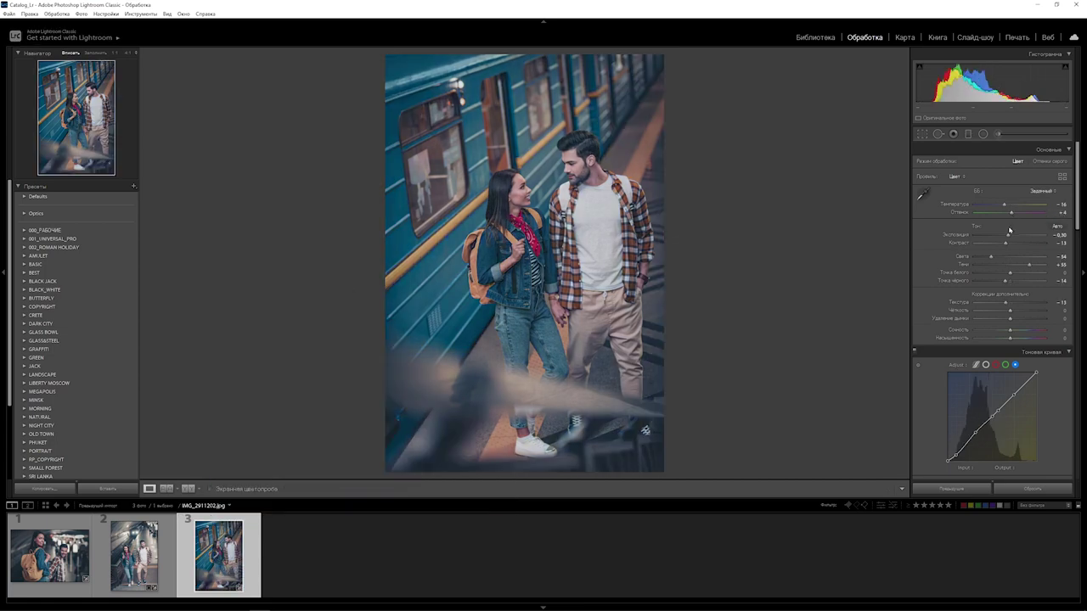
pyautogui.moveTo(1008, 237); pyautogui.dragTo(1009, 205)
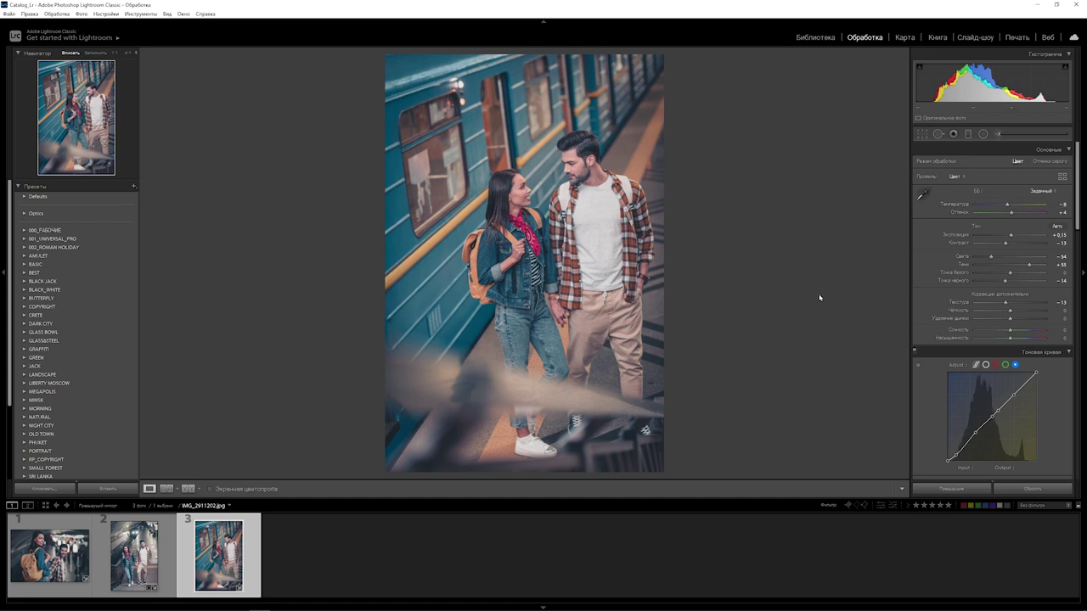